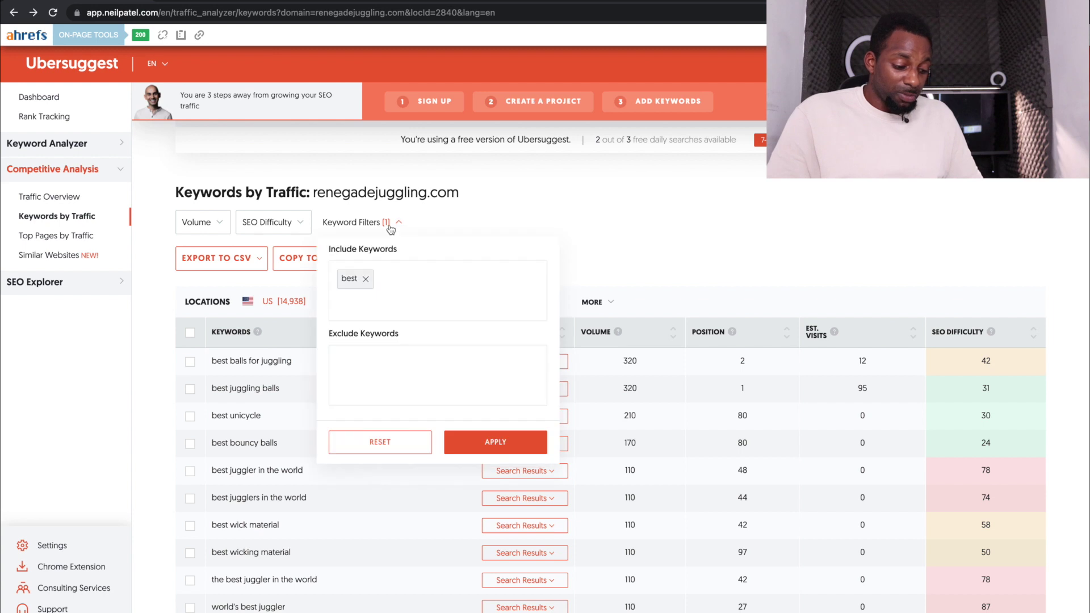
Try limiting the renegadejuggling.com keywords to an SEO difficulty of 0 to 20 and clear that filter
{"action": "left_click", "coordinate": [294, 228]}
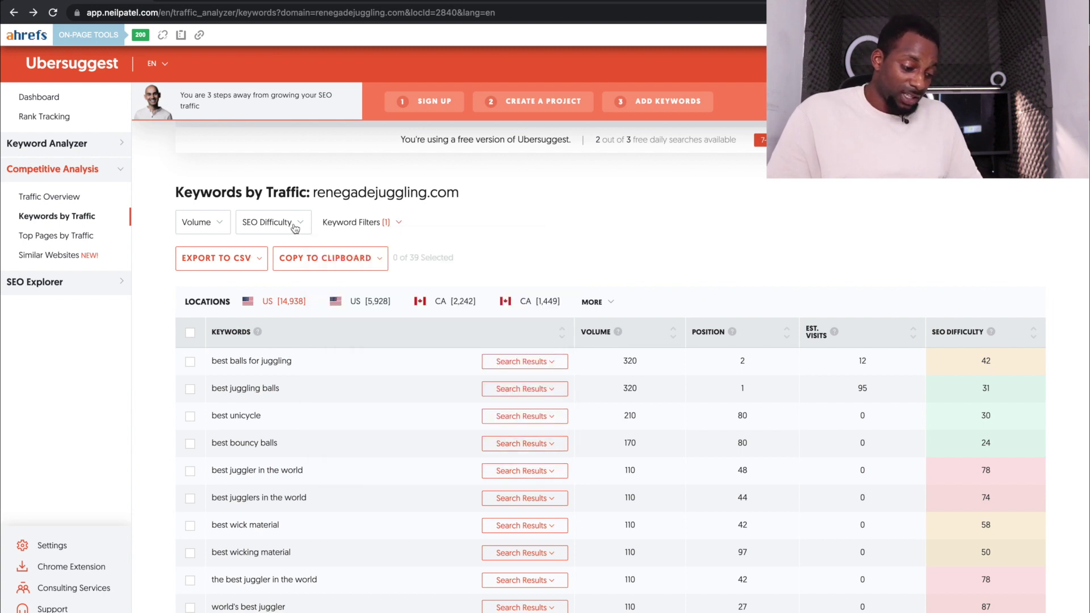
{"action": "type", "text": "0"}
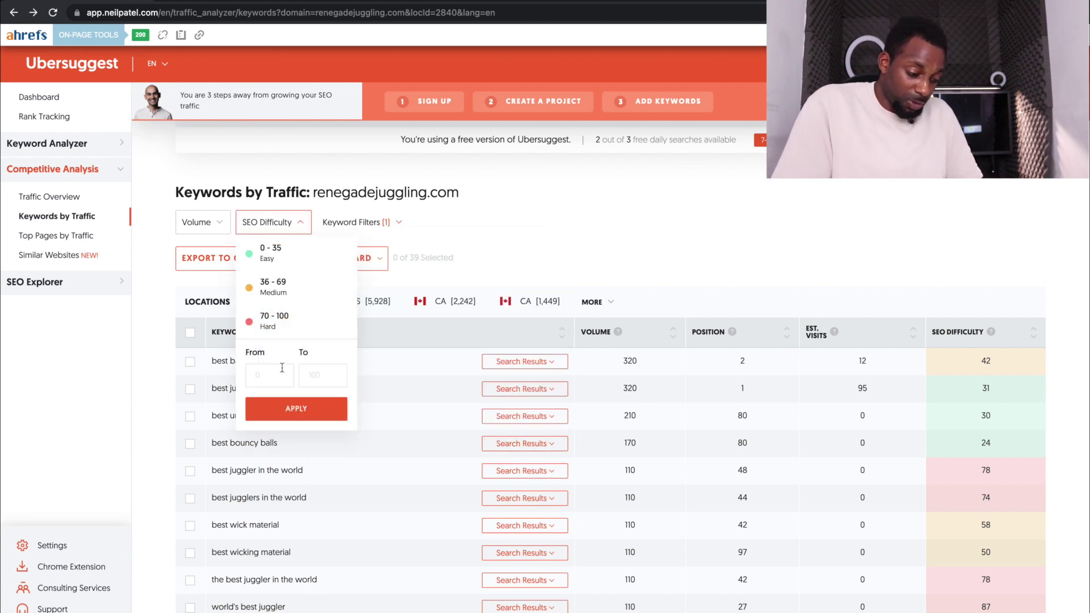
{"action": "left_click", "coordinate": [314, 374]}
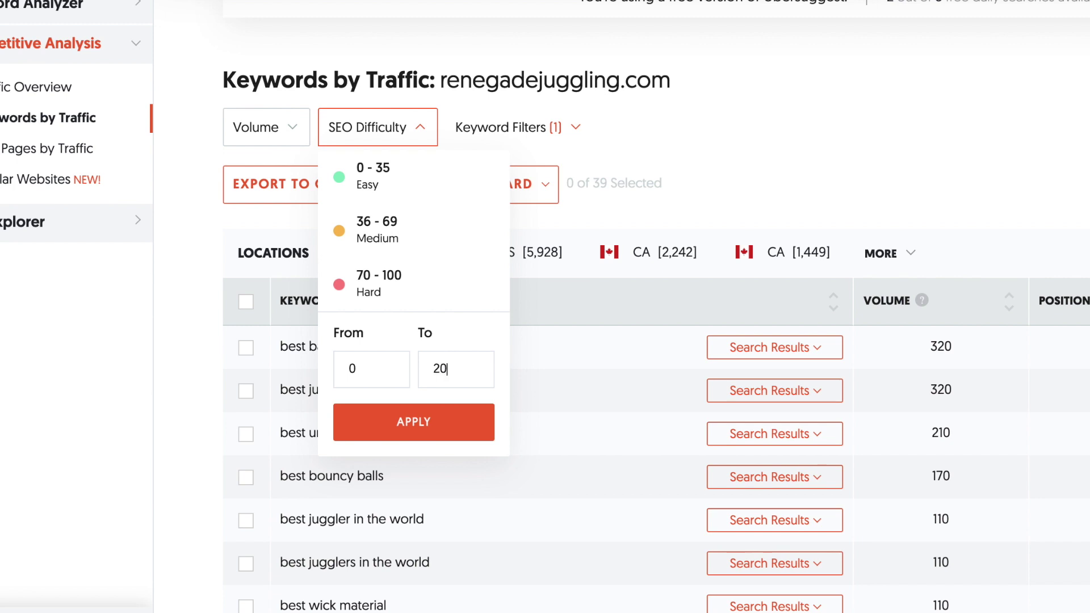
{"action": "left_click", "coordinate": [433, 432]}
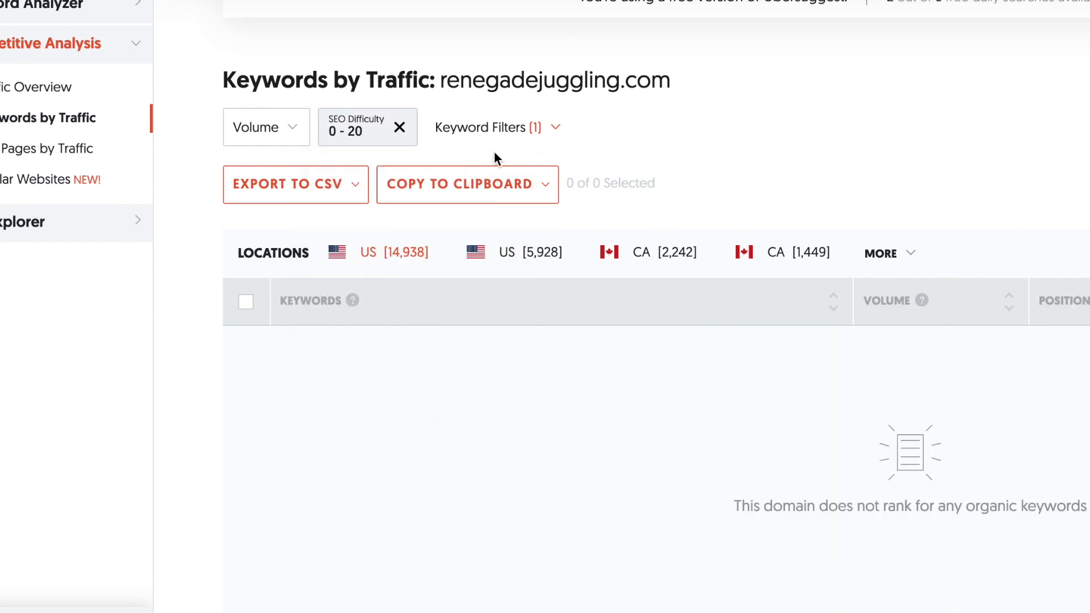
{"action": "left_click", "coordinate": [400, 127]}
Sort the renegadejuggling.com keywords containing "best" by SEO difficulty from lowest to highest and look through them
{"action": "scroll", "coordinate": [642, 316], "scroll_direction": "up", "scroll_amount": 3}
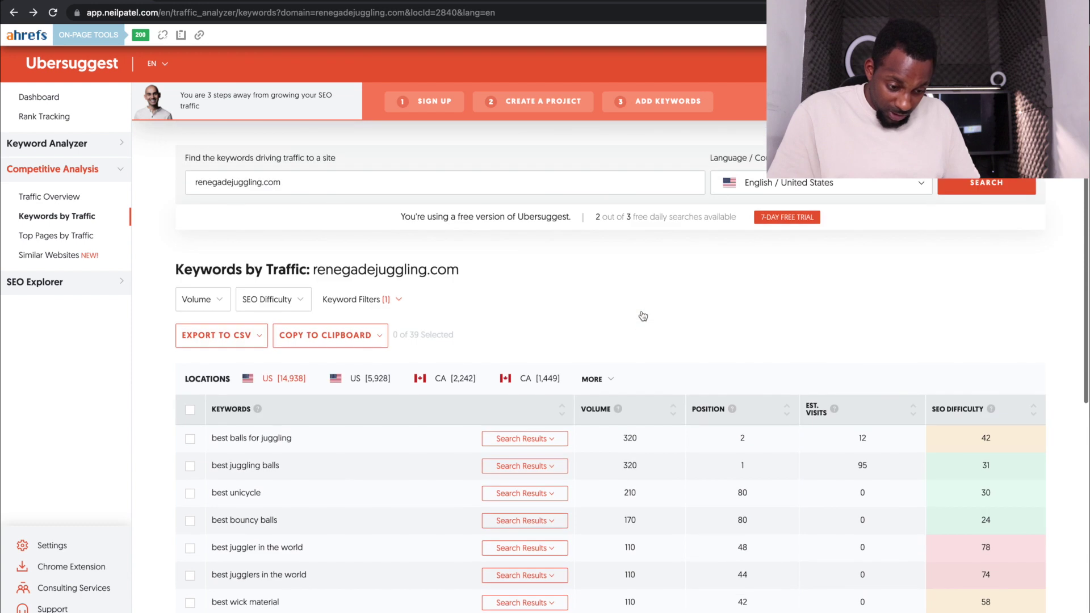
{"action": "left_click", "coordinate": [1041, 414]}
{"action": "left_click", "coordinate": [1040, 414]}
{"action": "scroll", "coordinate": [1022, 397], "scroll_direction": "down", "scroll_amount": 2}
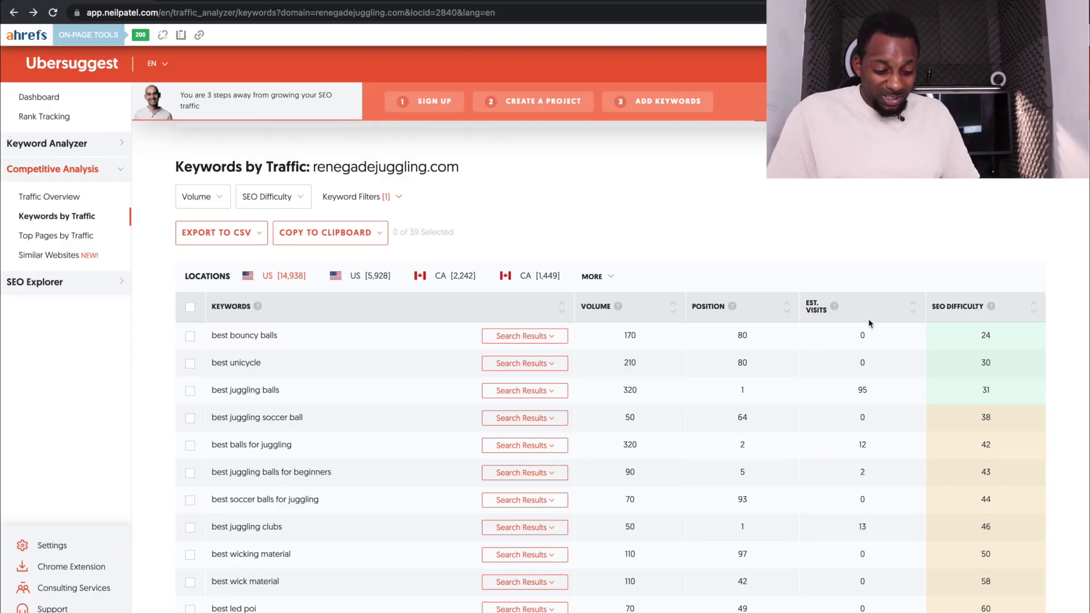
{"action": "scroll", "coordinate": [869, 324], "scroll_direction": "up", "scroll_amount": 3}
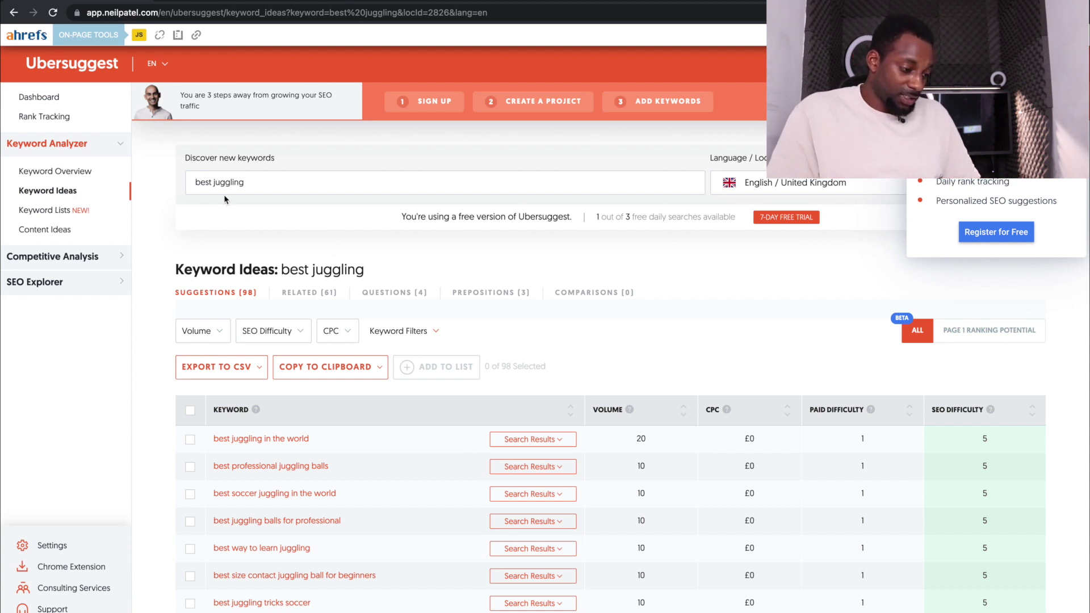
Examine the keyword suggestions for "best juggling", comparing their search volume and SEO difficulty
{"action": "left_click_drag", "start_coordinate": [247, 182], "coordinate": [186, 186]}
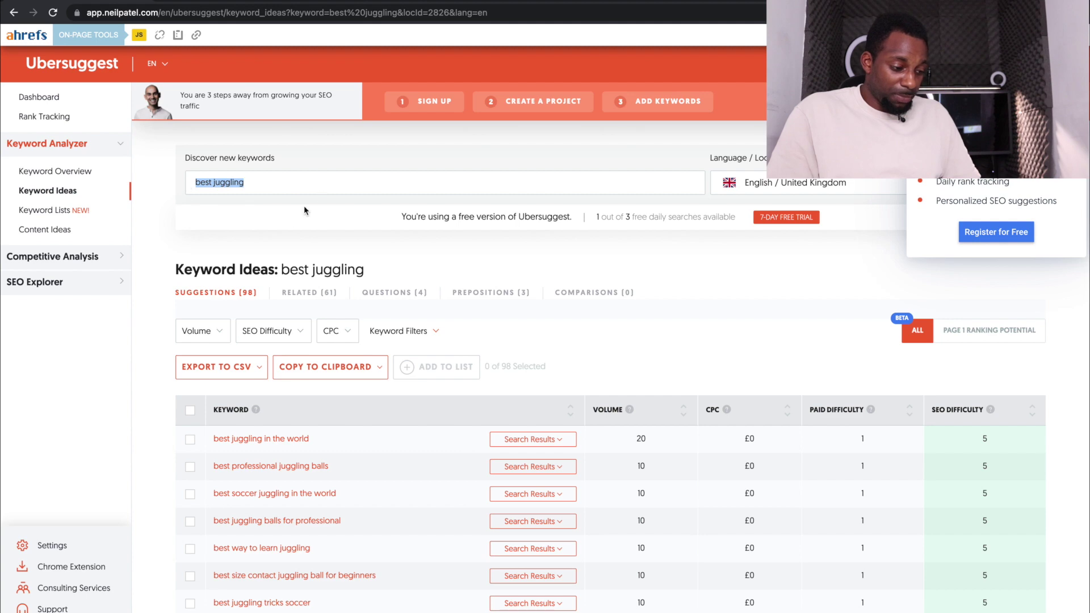
{"action": "scroll", "coordinate": [305, 210], "scroll_direction": "down", "scroll_amount": 1}
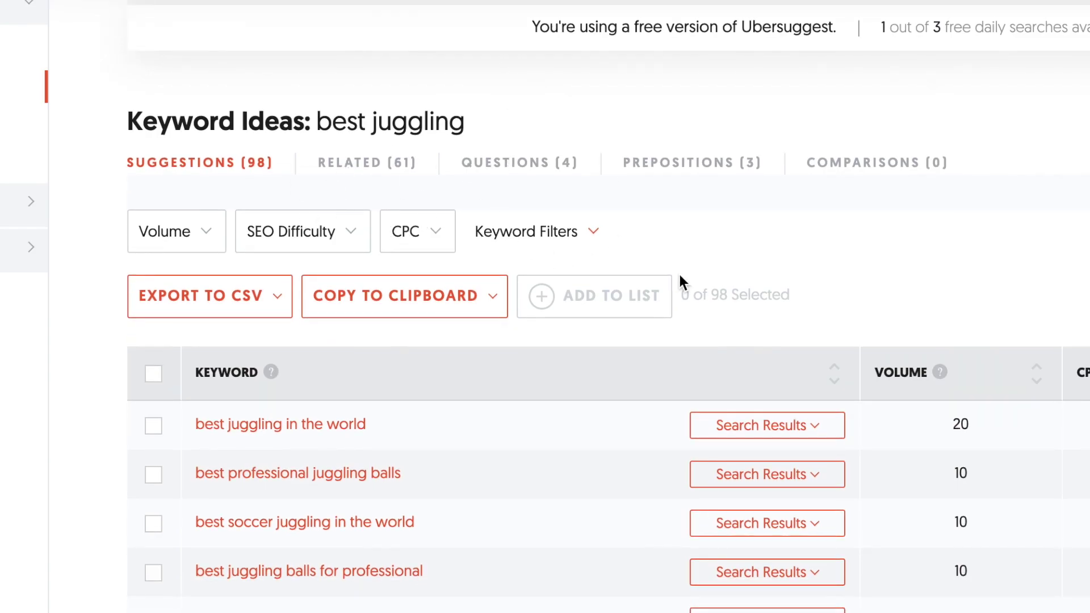
{"action": "scroll", "coordinate": [680, 276], "scroll_direction": "down", "scroll_amount": 2}
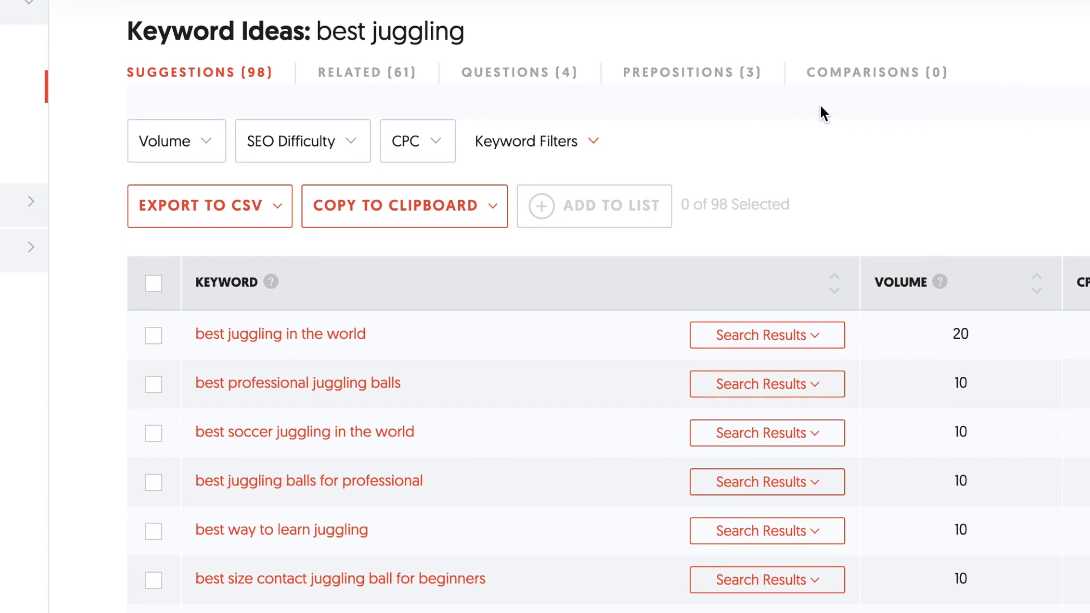
{"action": "scroll", "coordinate": [355, 216], "scroll_direction": "down", "scroll_amount": 1}
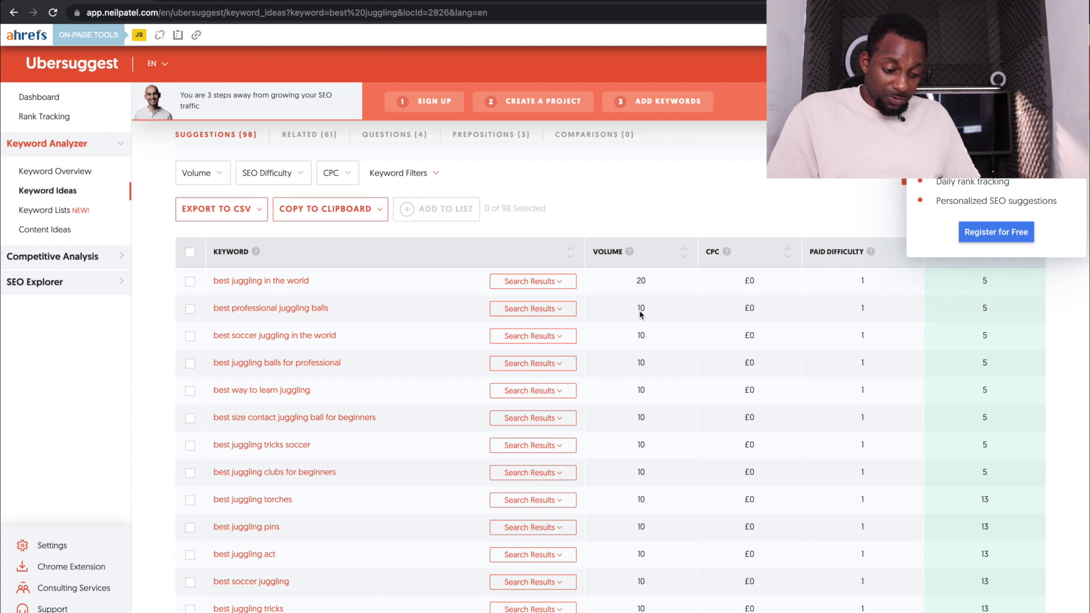
{"action": "scroll", "coordinate": [690, 327], "scroll_direction": "down", "scroll_amount": 3}
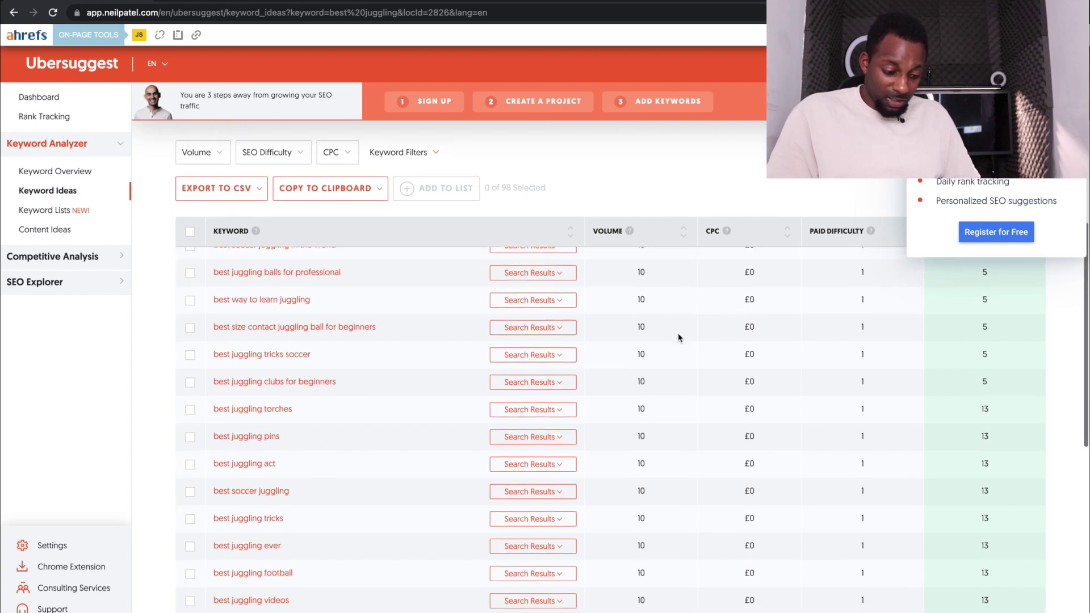
{"action": "scroll", "coordinate": [681, 336], "scroll_direction": "up", "scroll_amount": 3}
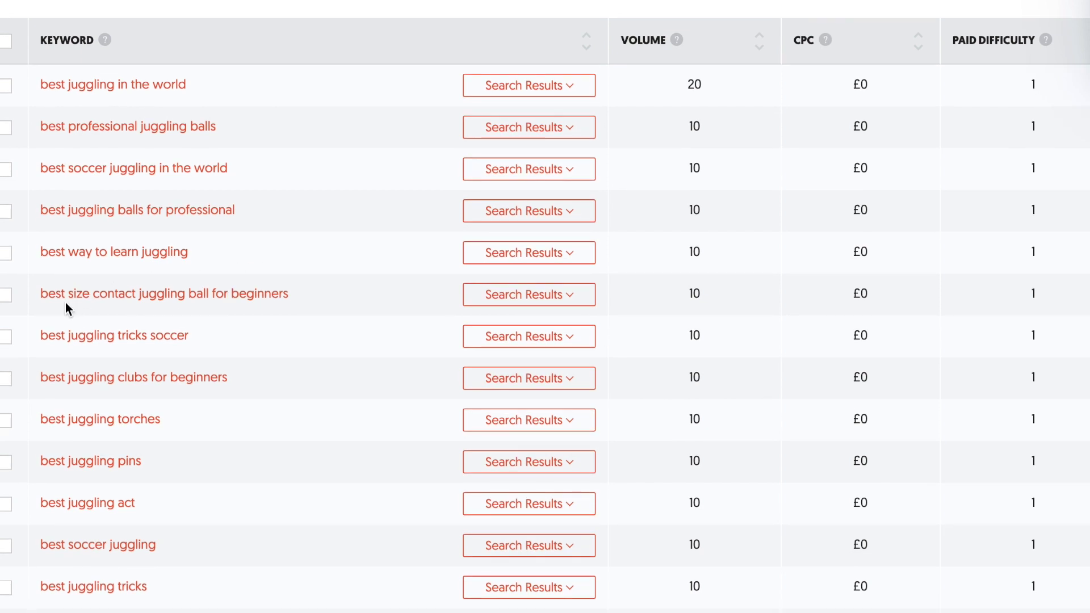
{"action": "scroll", "coordinate": [186, 284], "scroll_direction": "down", "scroll_amount": 1}
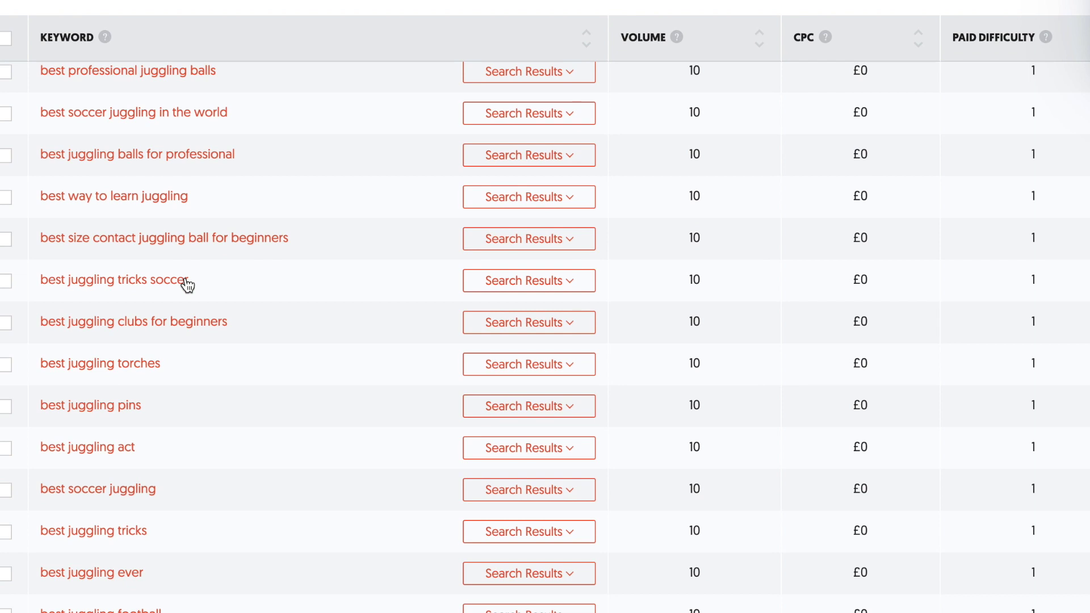
{"action": "scroll", "coordinate": [205, 330], "scroll_direction": "down", "scroll_amount": 1}
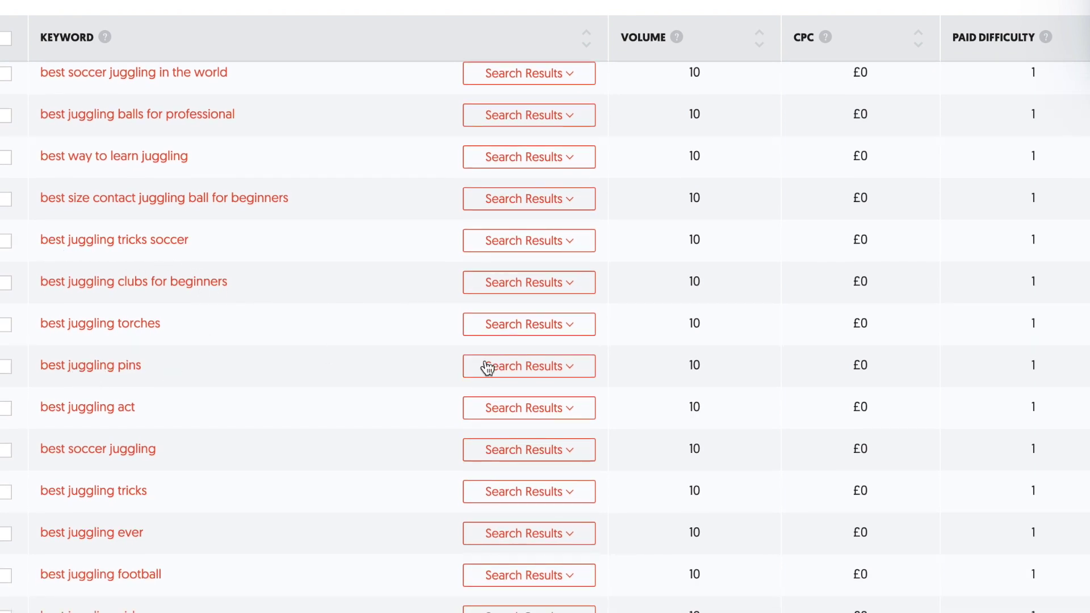
{"action": "scroll", "coordinate": [206, 349], "scroll_direction": "down", "scroll_amount": 1}
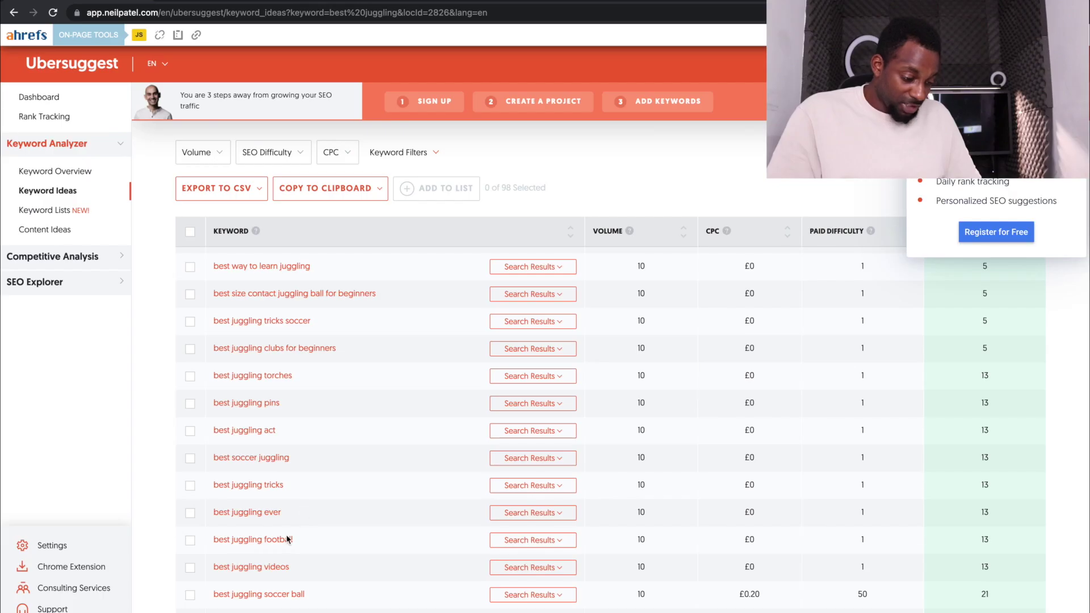
{"action": "scroll", "coordinate": [326, 519], "scroll_direction": "down", "scroll_amount": 3}
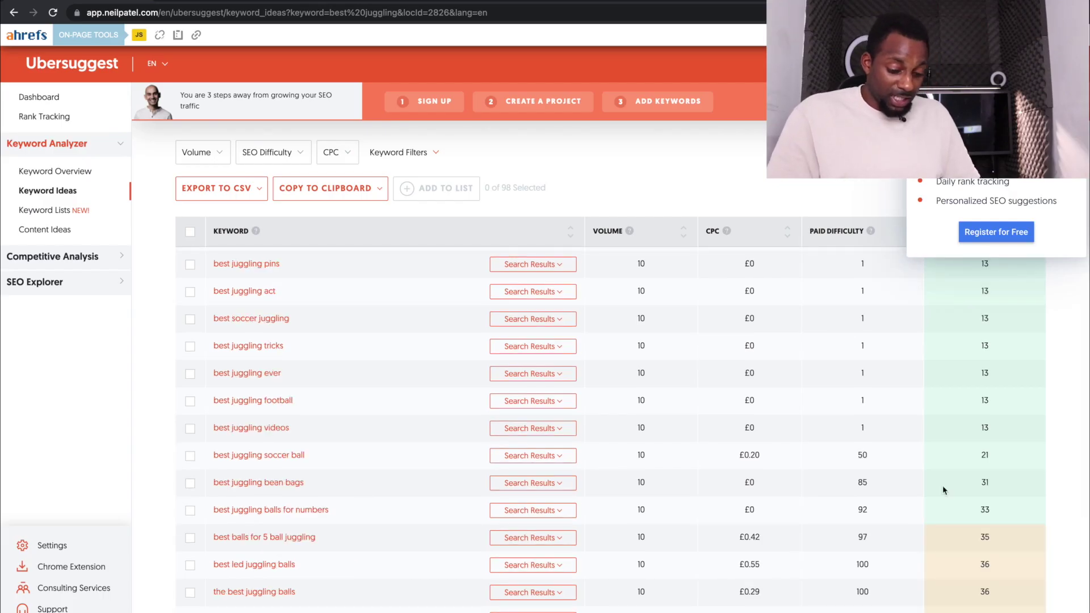
{"action": "scroll", "coordinate": [991, 454], "scroll_direction": "up", "scroll_amount": 2}
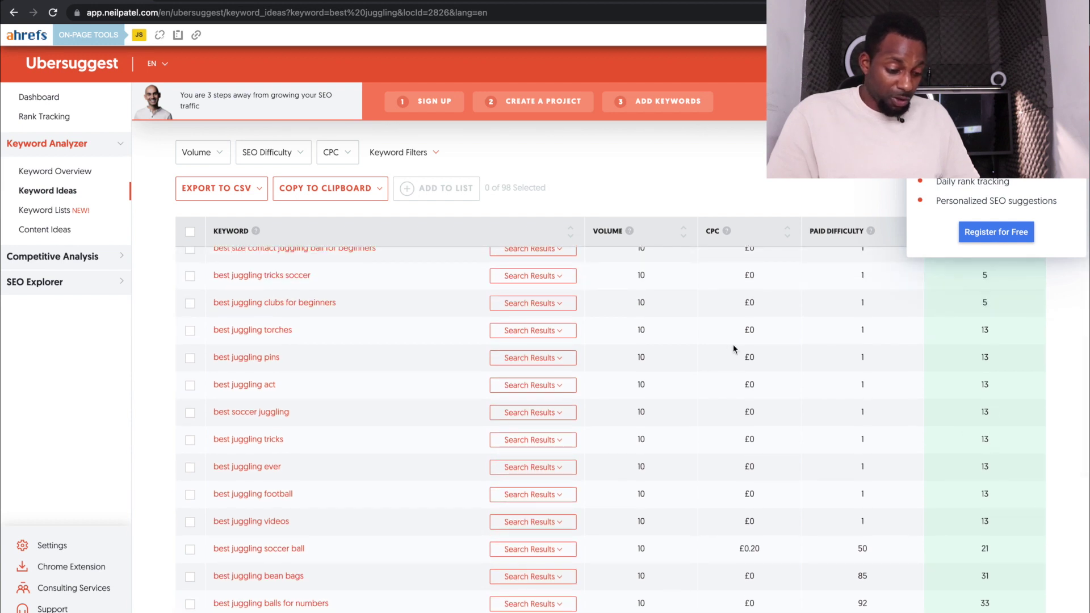
{"action": "scroll", "coordinate": [734, 348], "scroll_direction": "up", "scroll_amount": 5}
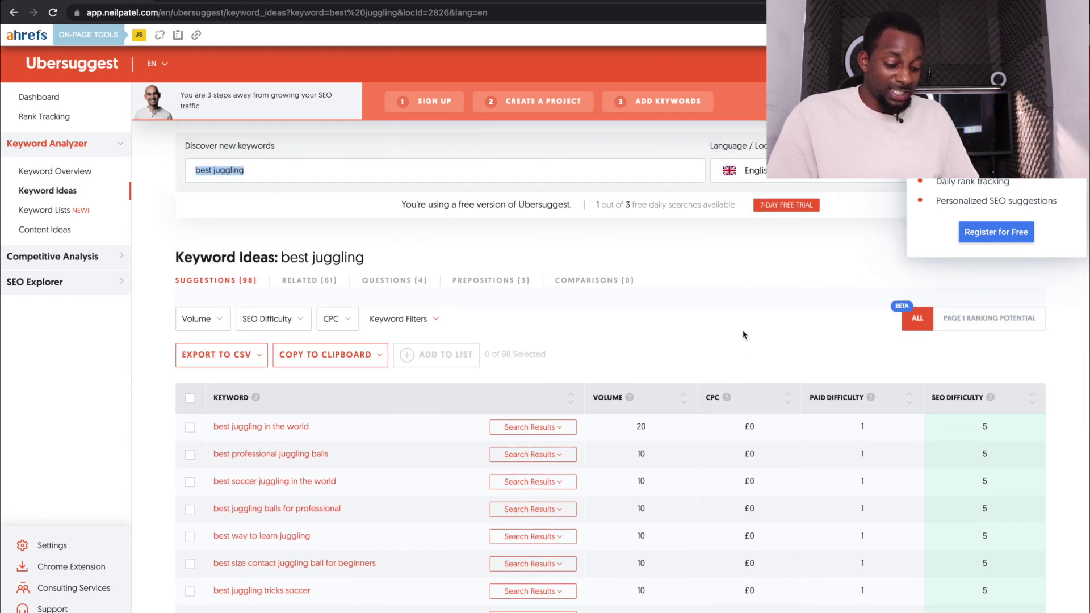
Select the first five suggestions, from "best juggling in the world" to "best way to learn juggling", and copy them to the clipboard
{"action": "scroll", "coordinate": [744, 335], "scroll_direction": "down", "scroll_amount": 2}
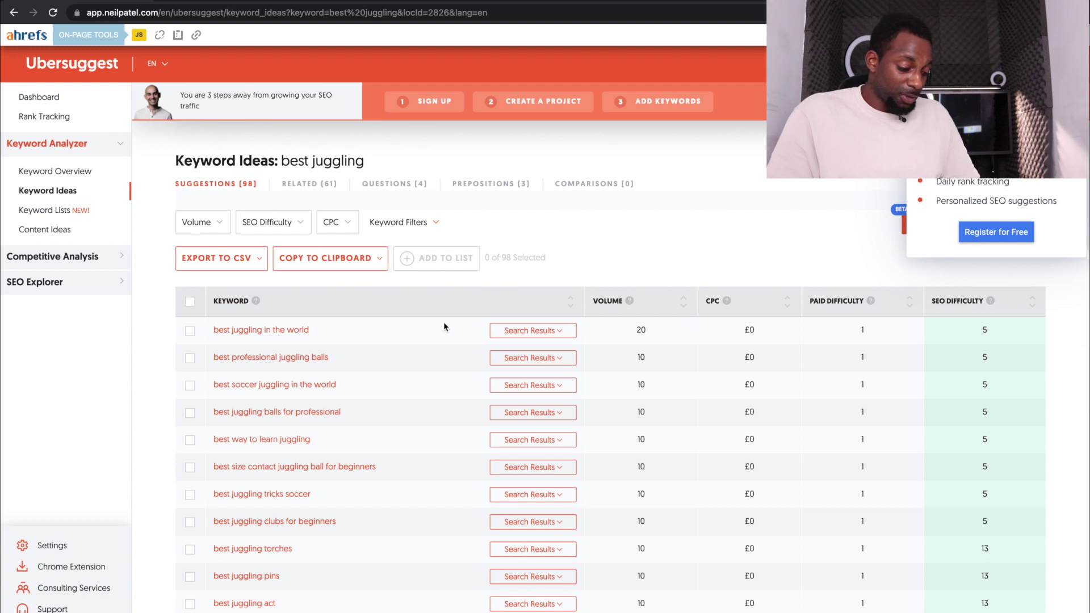
{"action": "left_click", "coordinate": [190, 331]}
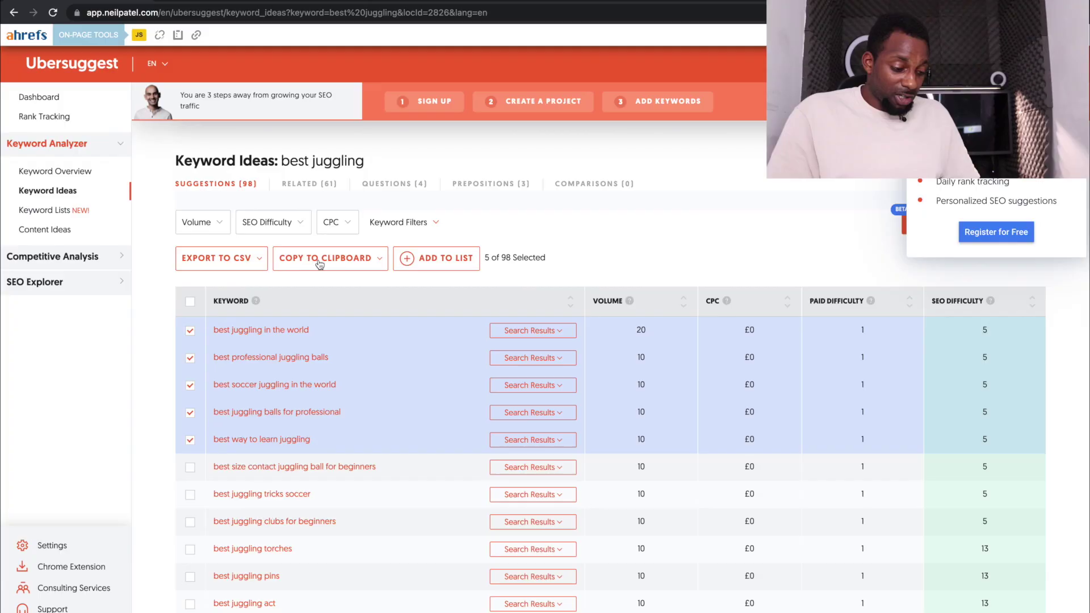
{"action": "left_click", "coordinate": [320, 265]}
{"action": "left_click", "coordinate": [312, 319]}
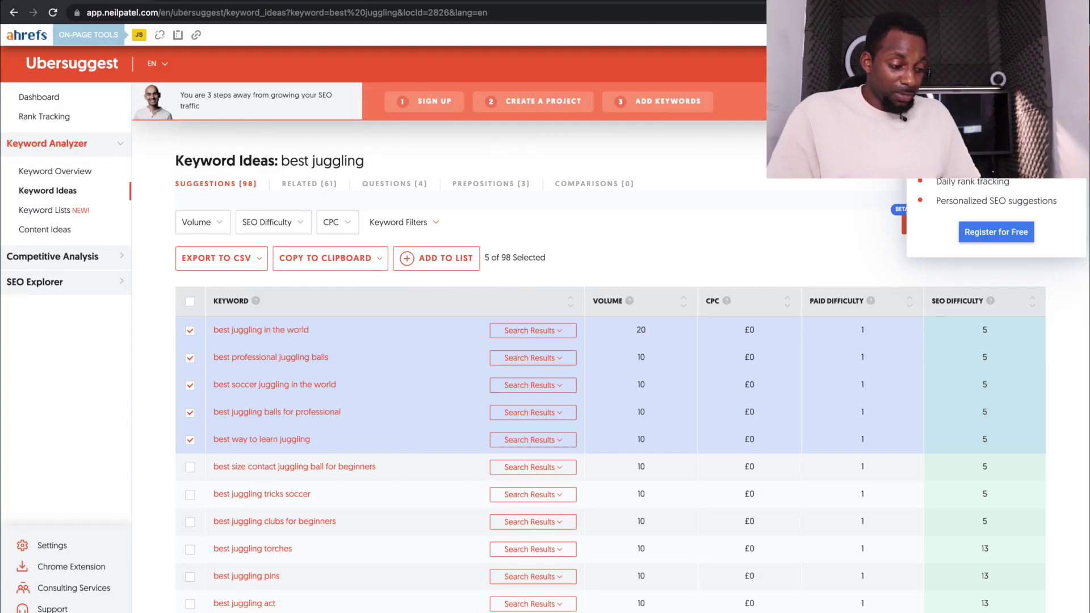
Switch to the keyword ideas for "How * juggling" and examine the suggestions and the wildcard in the search term
{"action": "mouse_move", "coordinate": [300, 21]}
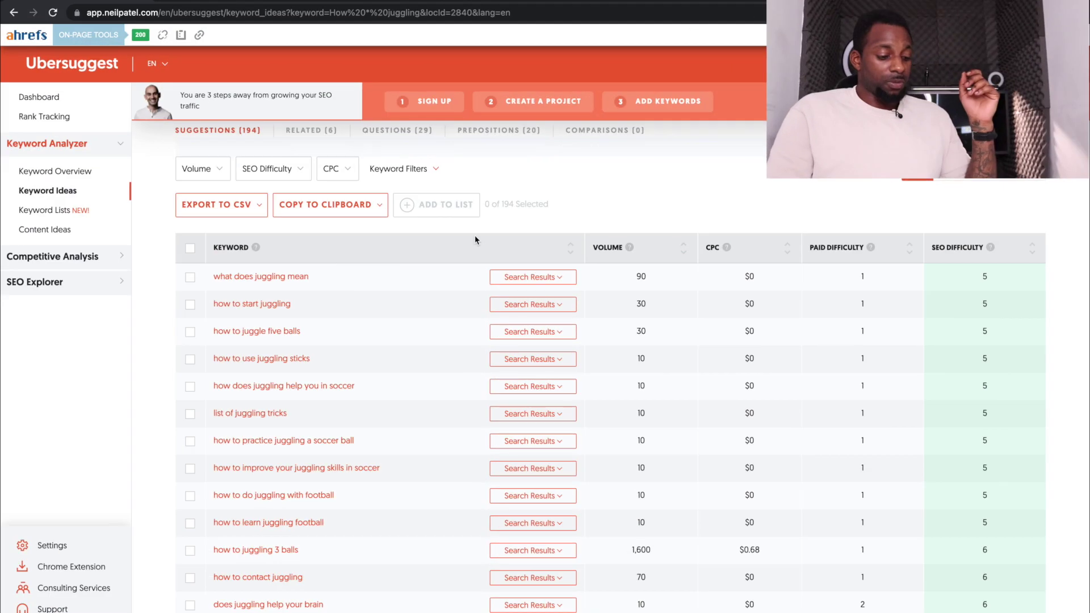
{"action": "scroll", "coordinate": [540, 285], "scroll_direction": "down", "scroll_amount": 1}
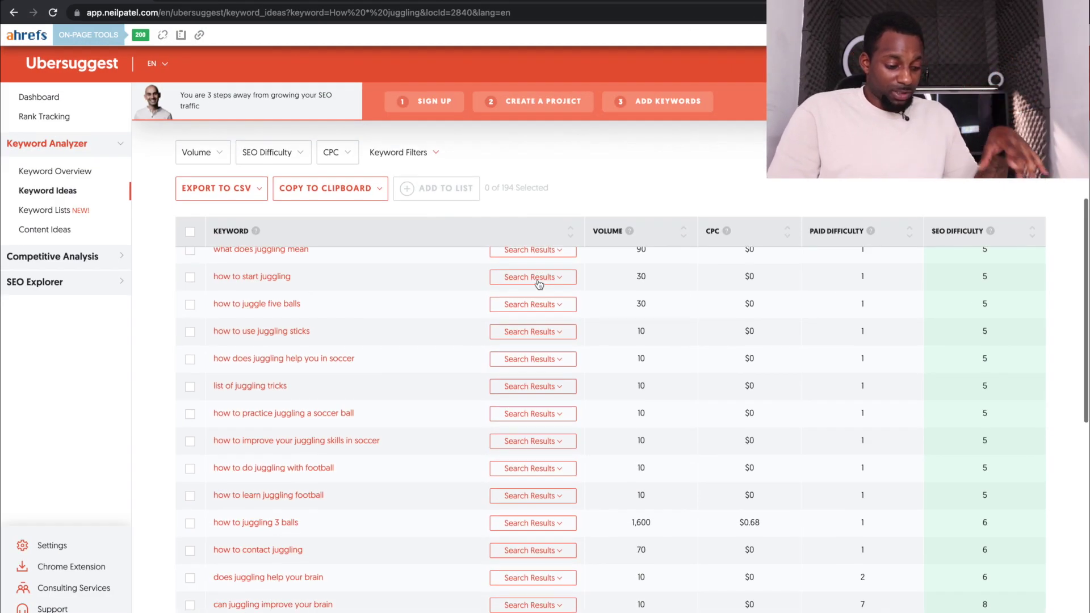
{"action": "scroll", "coordinate": [499, 373], "scroll_direction": "up", "scroll_amount": 3}
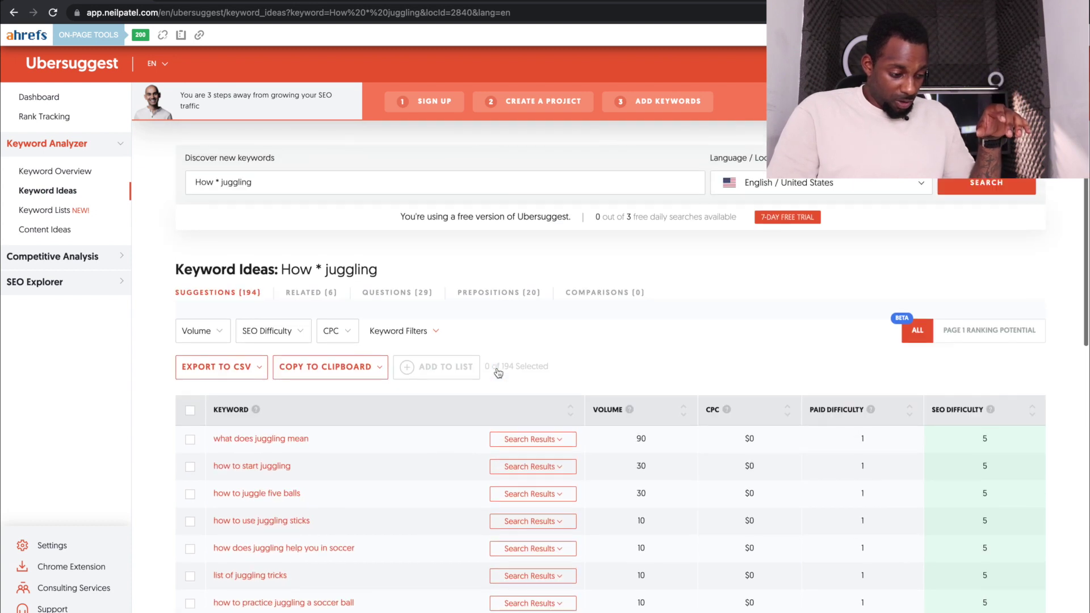
{"action": "scroll", "coordinate": [403, 409], "scroll_direction": "down", "scroll_amount": 3}
{"action": "scroll", "coordinate": [318, 367], "scroll_direction": "up", "scroll_amount": 3}
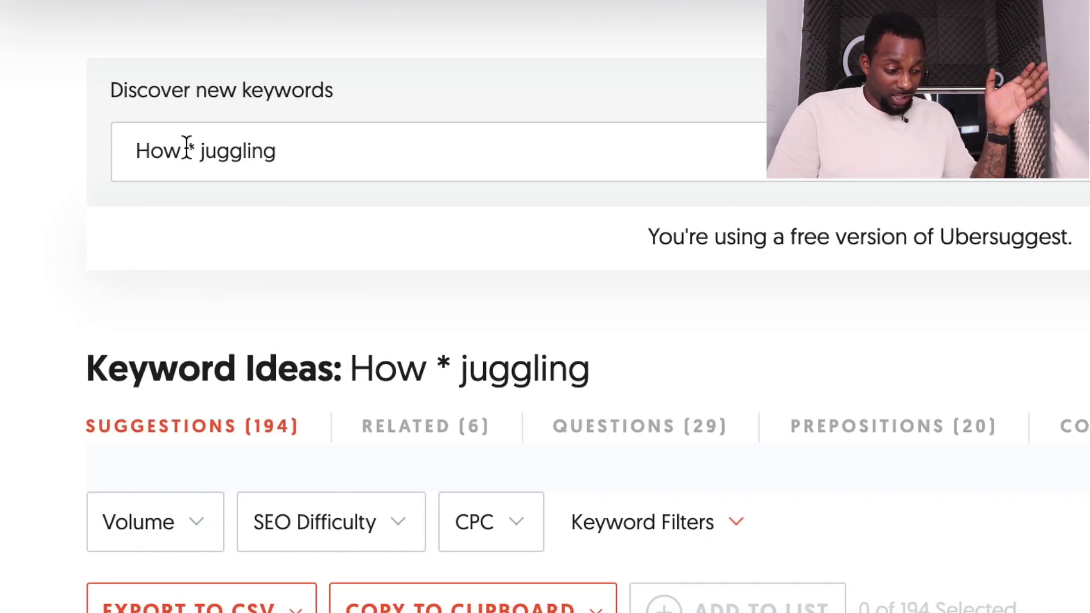
{"action": "left_click_drag", "start_coordinate": [188, 149], "coordinate": [212, 149]}
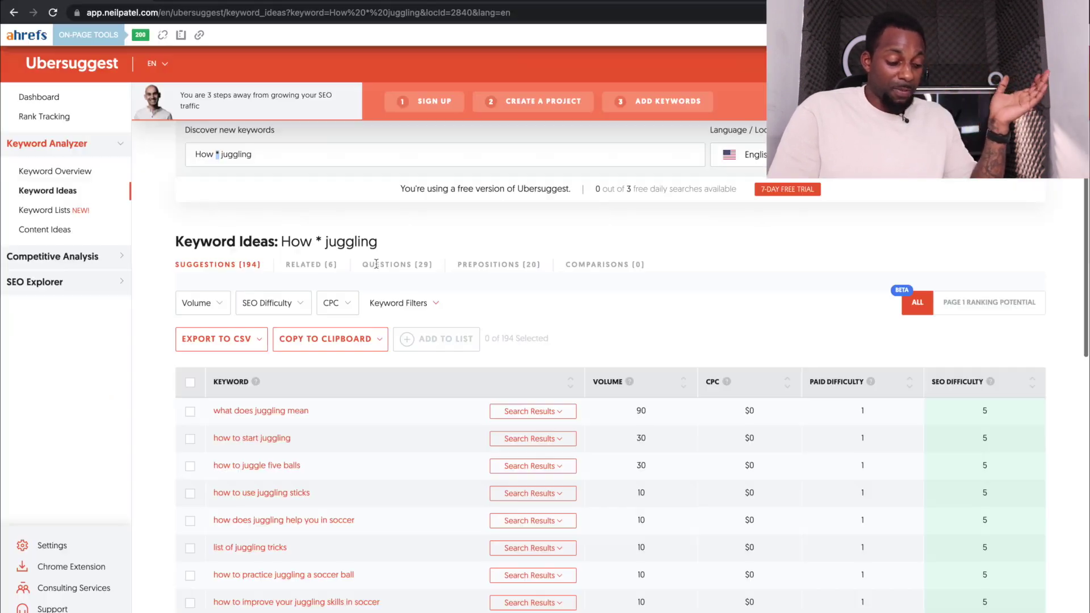
Sort the "How * juggling" suggestions by SEO difficulty from lowest to highest and look through the easiest ones
{"action": "scroll", "coordinate": [376, 264], "scroll_direction": "down", "scroll_amount": 3}
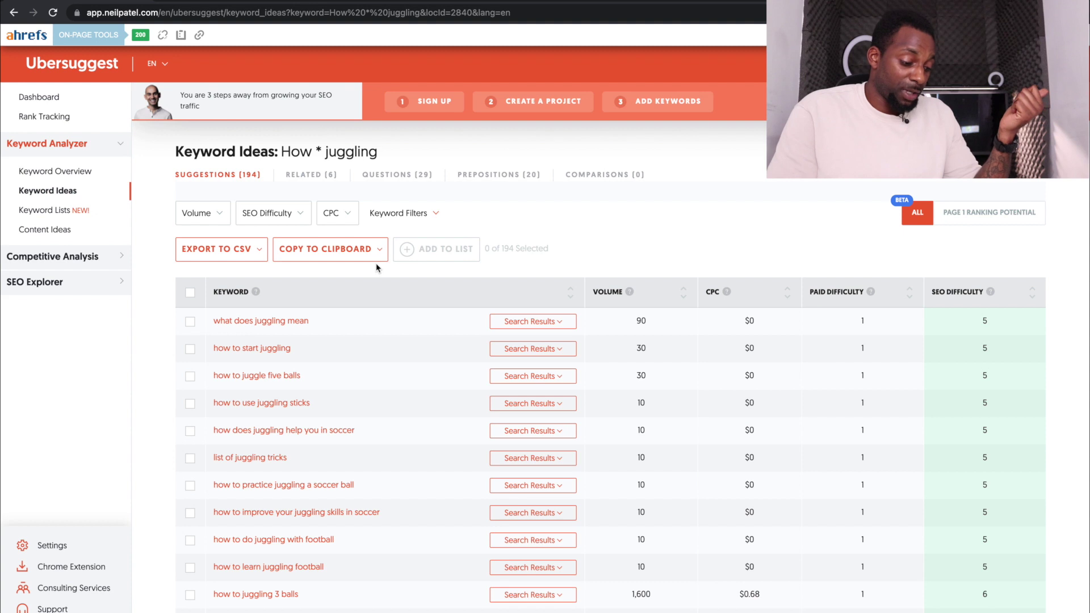
{"action": "scroll", "coordinate": [369, 269], "scroll_direction": "down", "scroll_amount": 1}
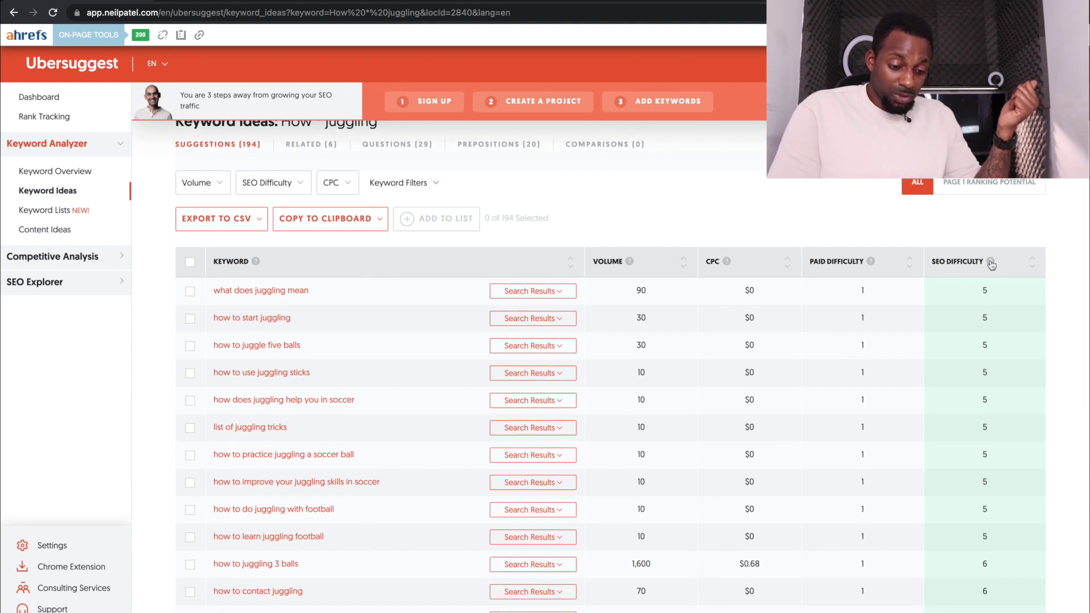
{"action": "left_click", "coordinate": [1033, 267]}
{"action": "left_click", "coordinate": [1034, 267]}
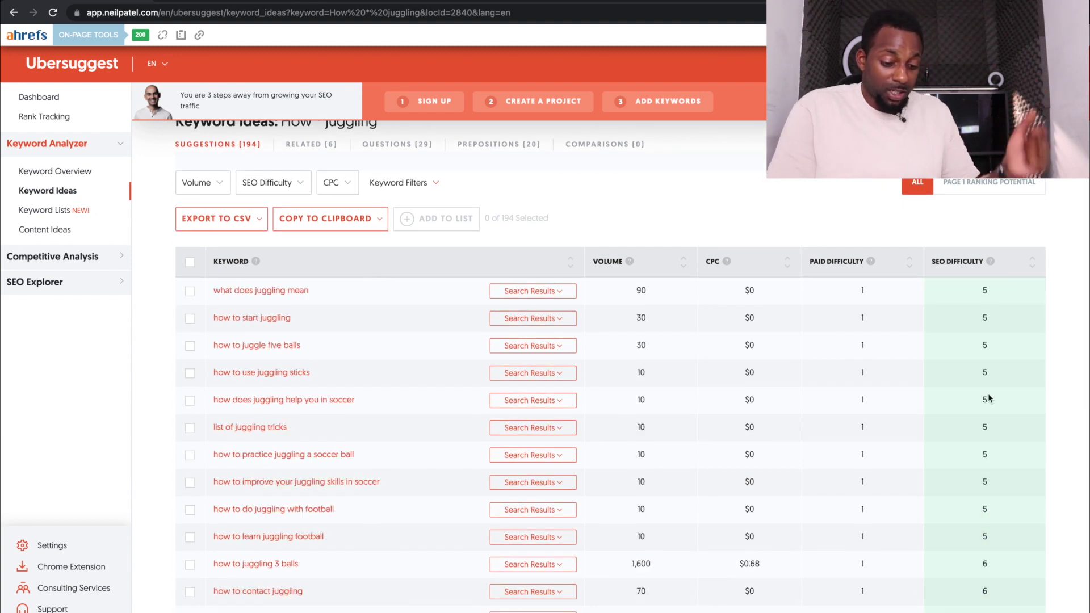
{"action": "scroll", "coordinate": [988, 392], "scroll_direction": "down", "scroll_amount": 4}
{"action": "scroll", "coordinate": [988, 394], "scroll_direction": "down", "scroll_amount": 3}
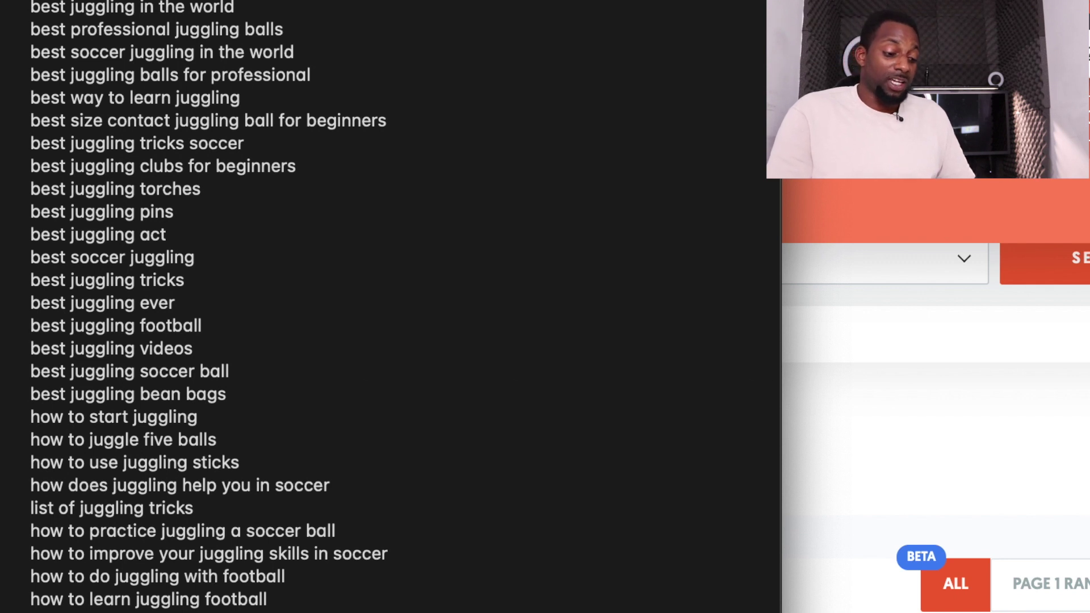
Review the collected list of "best" and "how to" juggling keywords in the text notes
{"action": "scroll", "coordinate": [261, 340], "scroll_direction": "down", "scroll_amount": 2}
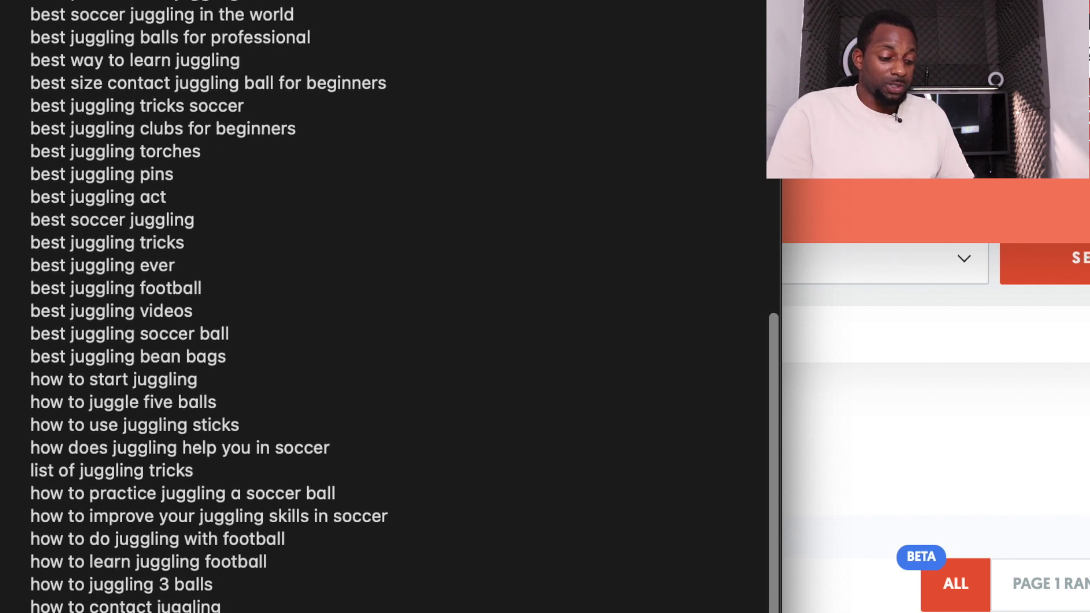
{"action": "scroll", "coordinate": [260, 339], "scroll_direction": "up", "scroll_amount": 10}
{"action": "left_click_drag", "start_coordinate": [268, 328], "coordinate": [71, 321]}
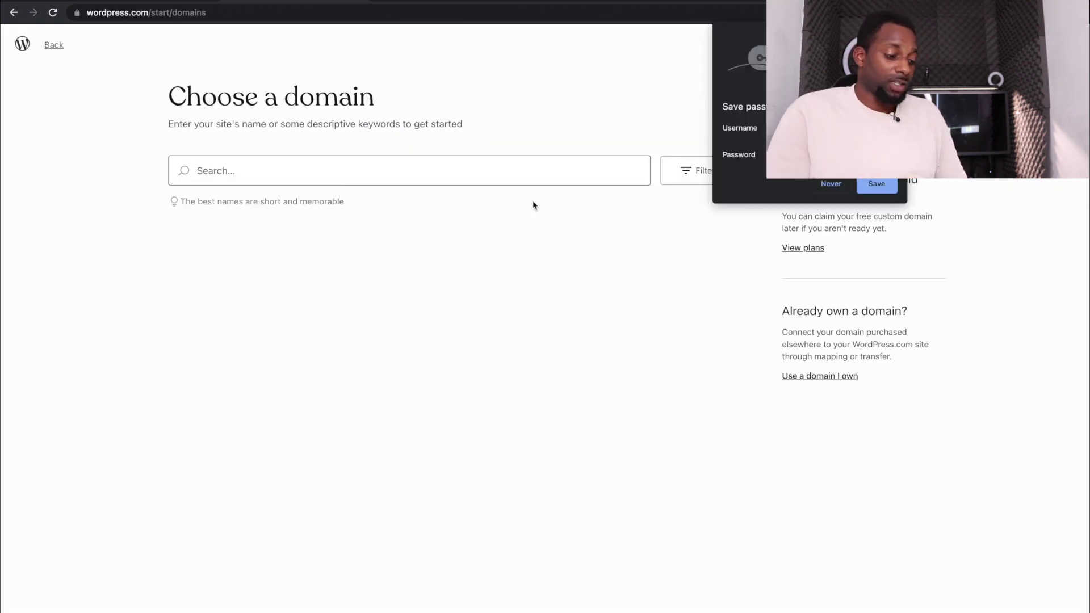
Search for domain names with the keyword "juggling" on WordPress.com's domain selection page
{"action": "type", "text": "jugg"}
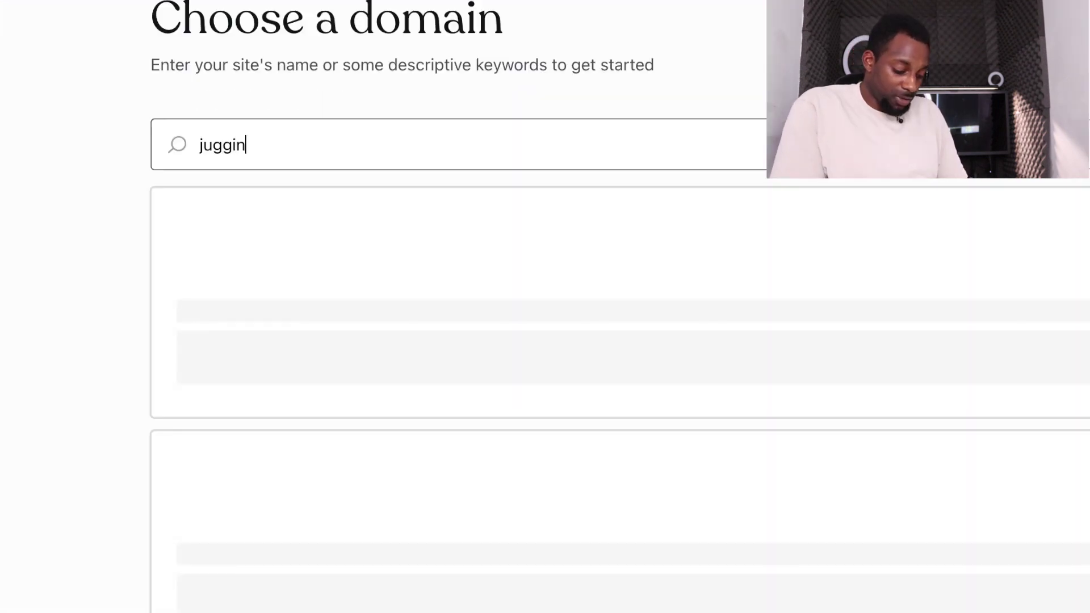
{"action": "type", "text": "ling"}
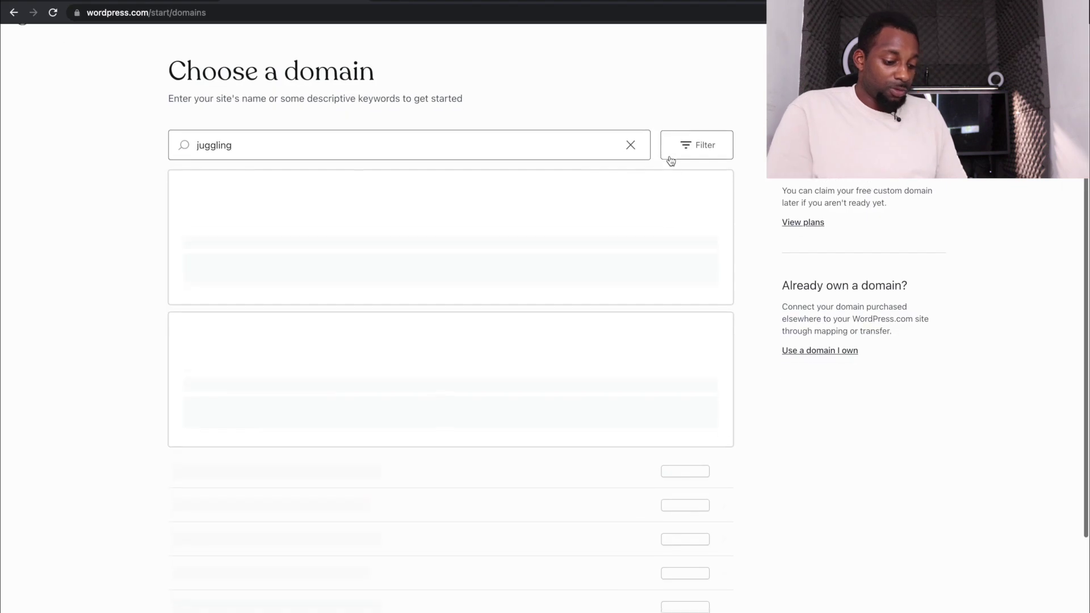
Choose the free wordpress.com address from the juggling domain suggestions and start with a free site instead of a paid plan
{"action": "scroll", "coordinate": [859, 227], "scroll_direction": "down", "scroll_amount": 1}
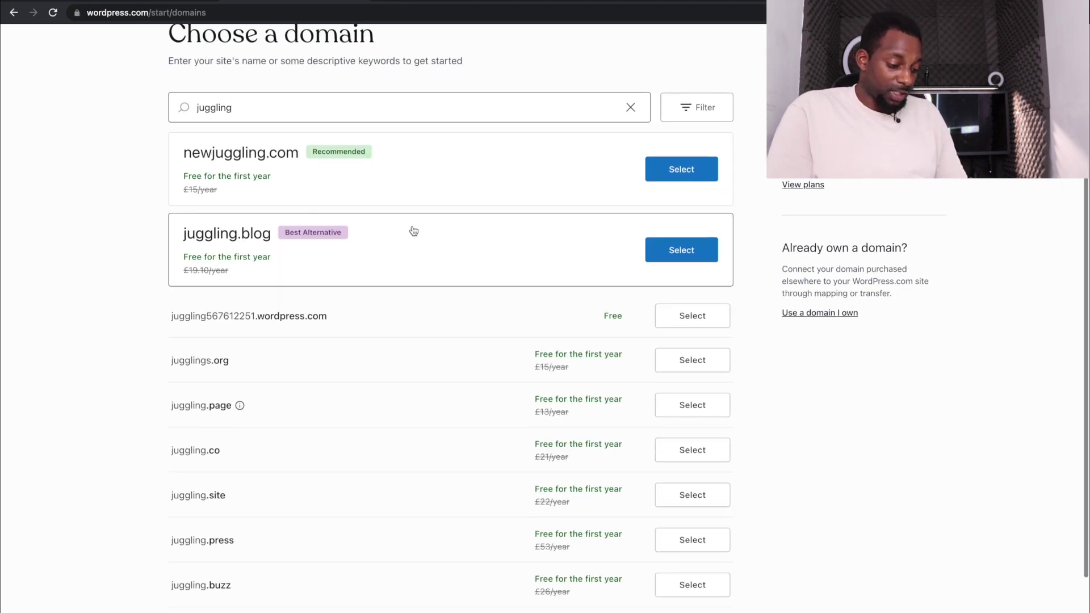
{"action": "scroll", "coordinate": [415, 229], "scroll_direction": "down", "scroll_amount": 1}
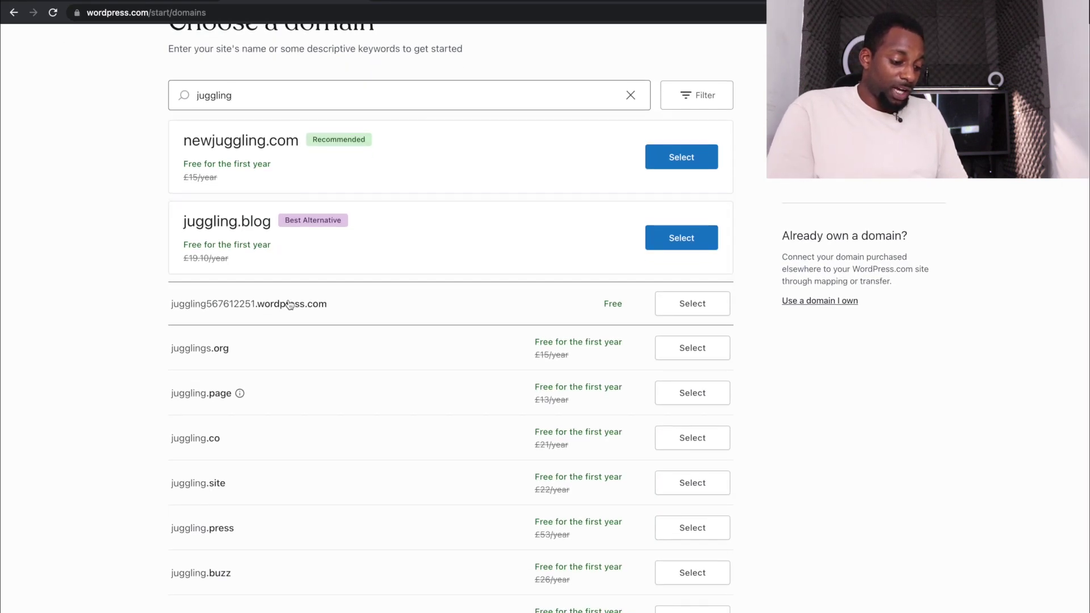
{"action": "left_click_drag", "start_coordinate": [240, 306], "coordinate": [498, 318]}
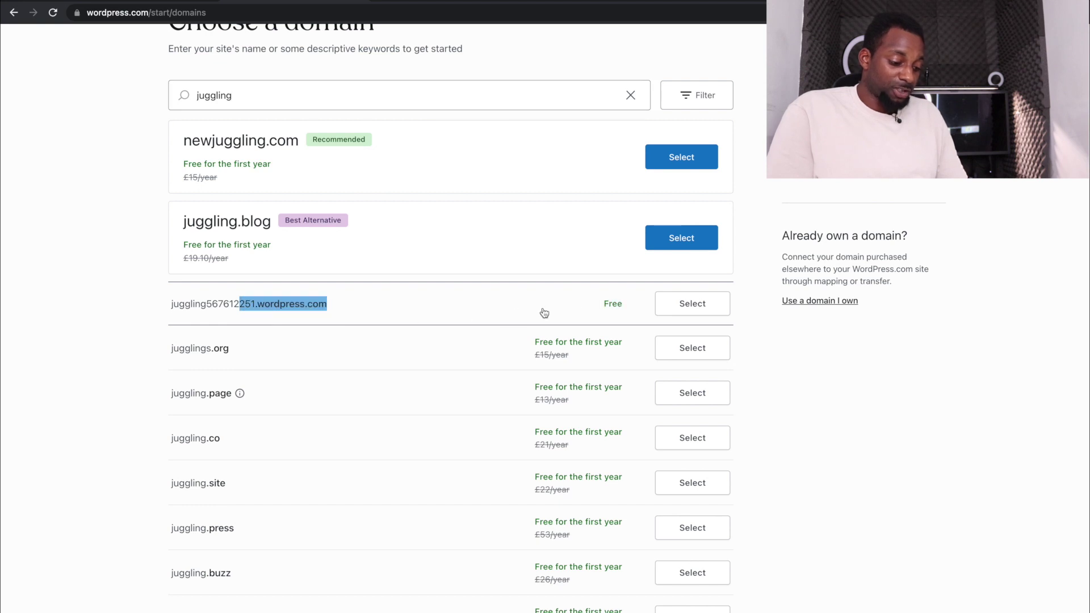
{"action": "left_click", "coordinate": [594, 306]}
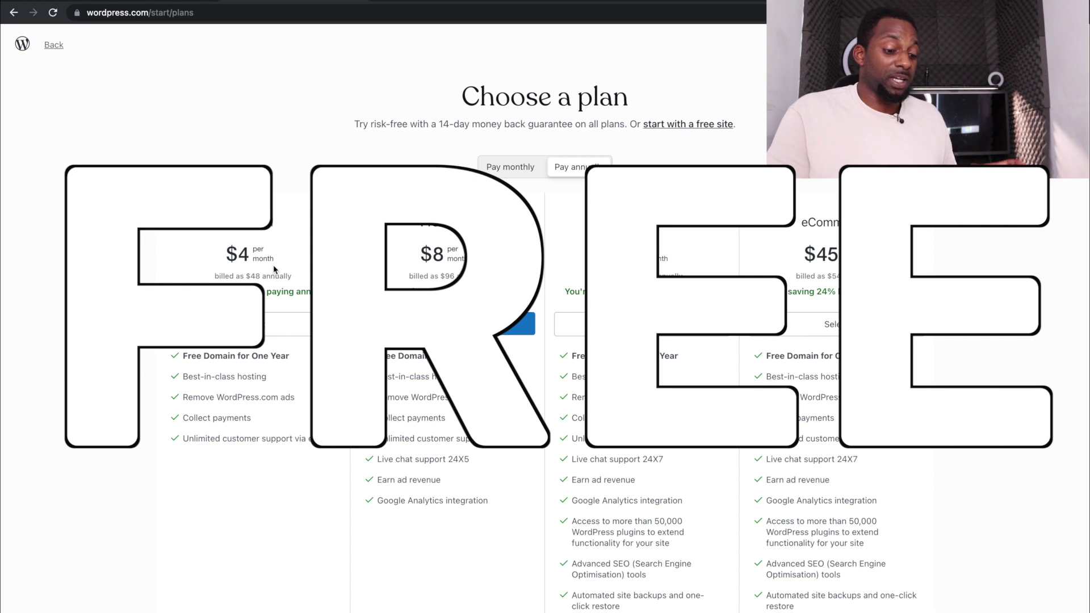
{"action": "left_click", "coordinate": [14, 12]}
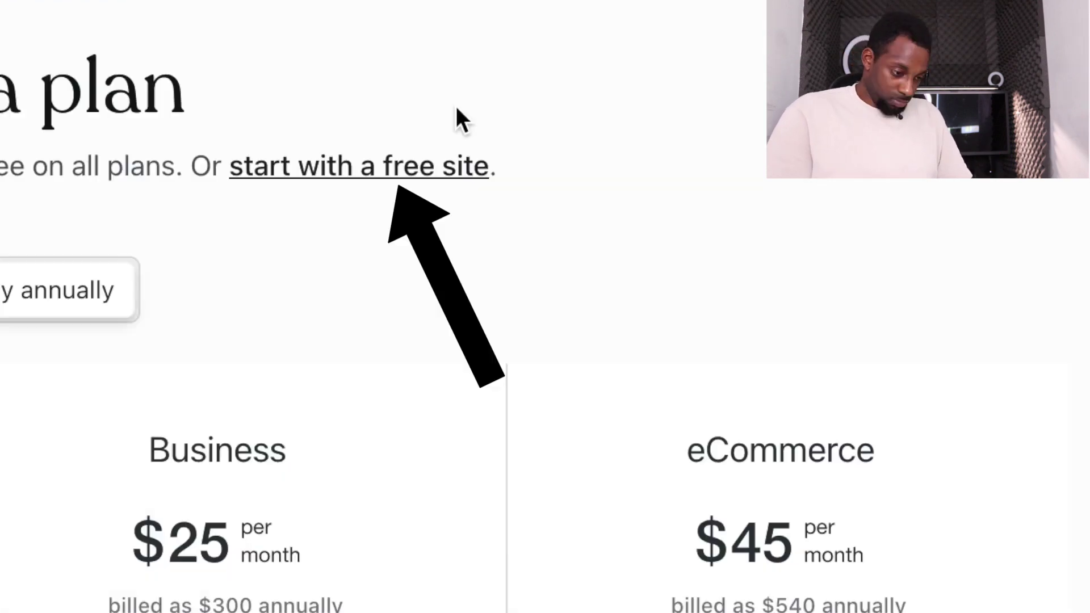
{"action": "left_click", "coordinate": [397, 166]}
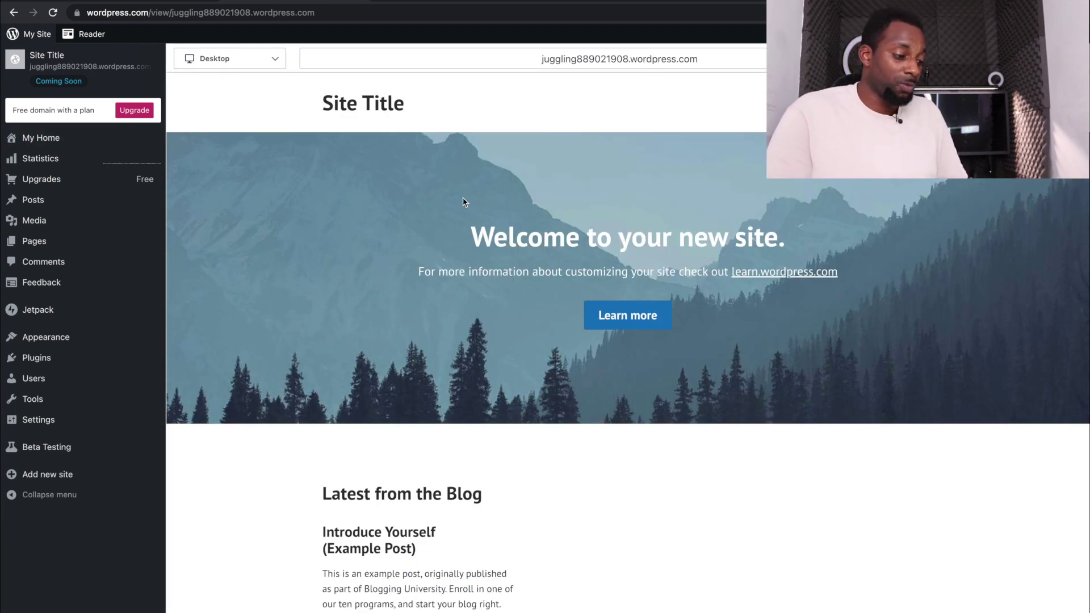
Look through the recommended themes and open the details of the free Twenty Sixteen theme
{"action": "left_click_drag", "start_coordinate": [248, 17], "coordinate": [149, 5]}
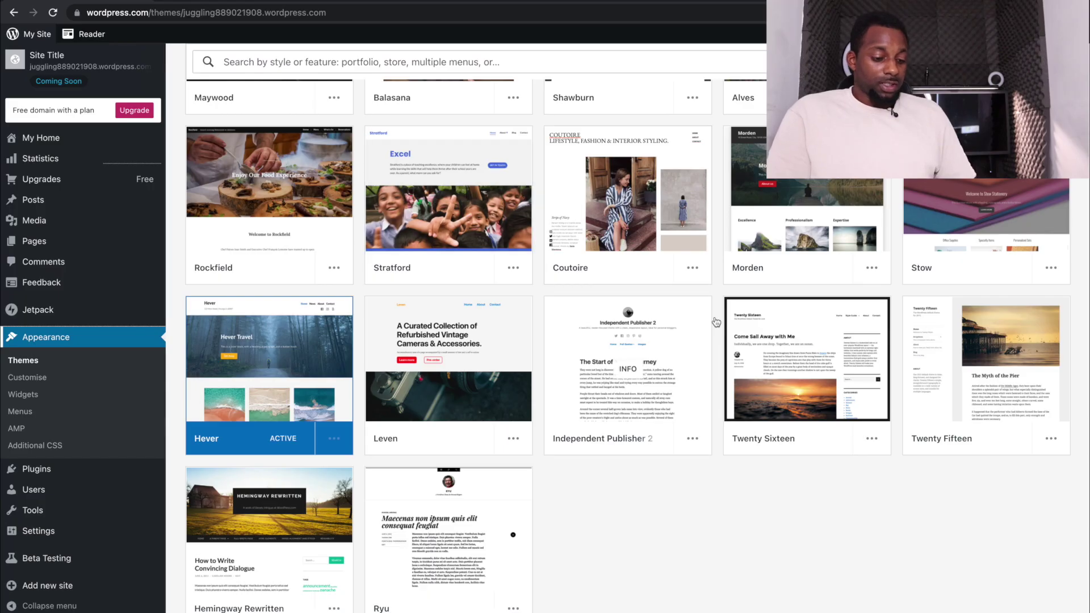
{"action": "scroll", "coordinate": [719, 332], "scroll_direction": "up", "scroll_amount": 4}
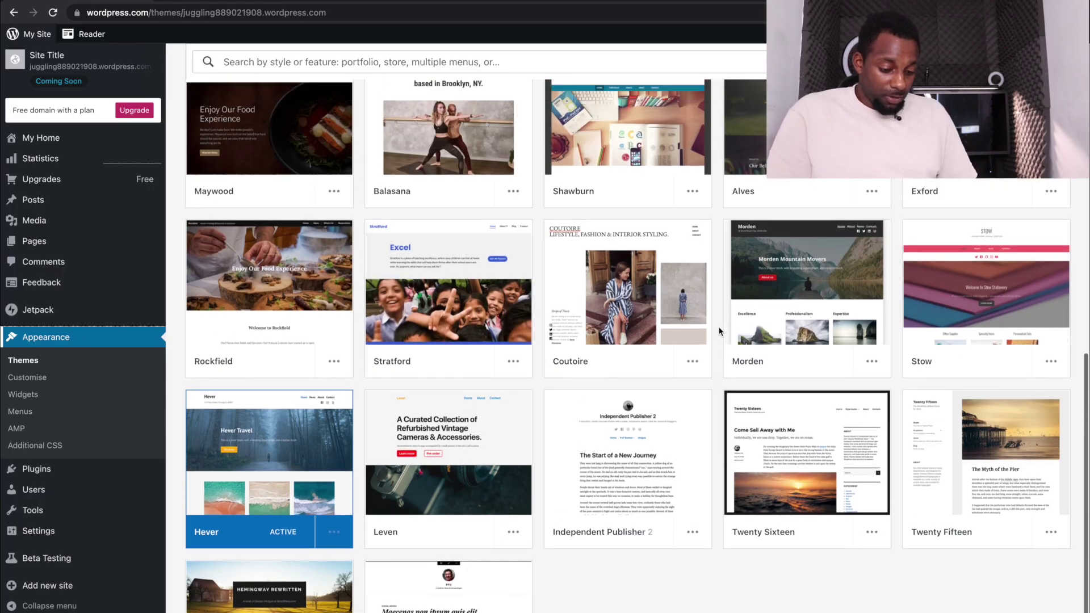
{"action": "scroll", "coordinate": [719, 332], "scroll_direction": "up", "scroll_amount": 10}
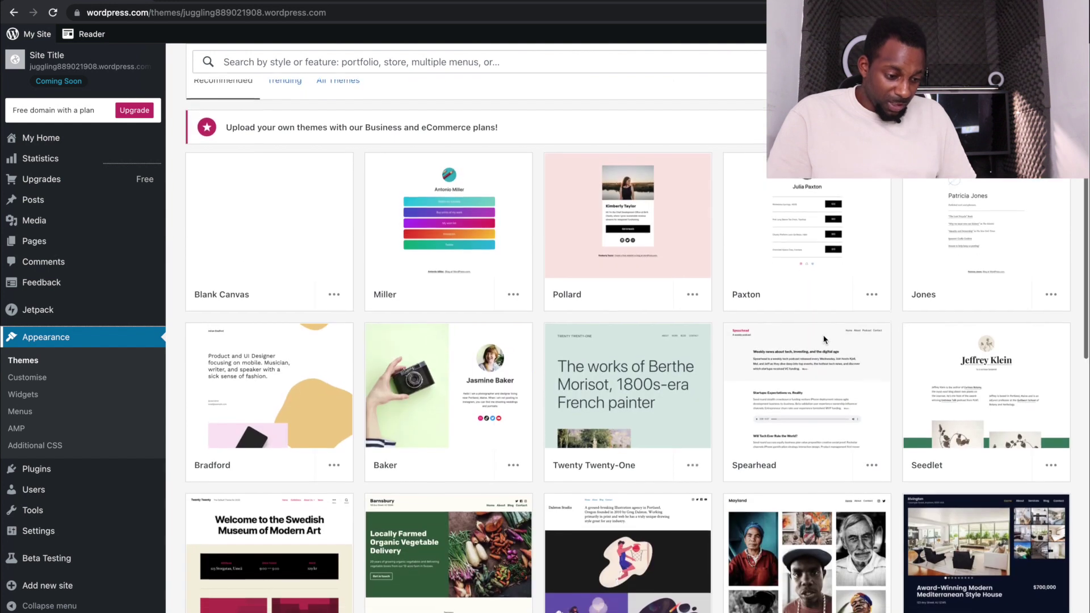
{"action": "scroll", "coordinate": [825, 340], "scroll_direction": "down", "scroll_amount": 1}
{"action": "scroll", "coordinate": [825, 340], "scroll_direction": "down", "scroll_amount": 6}
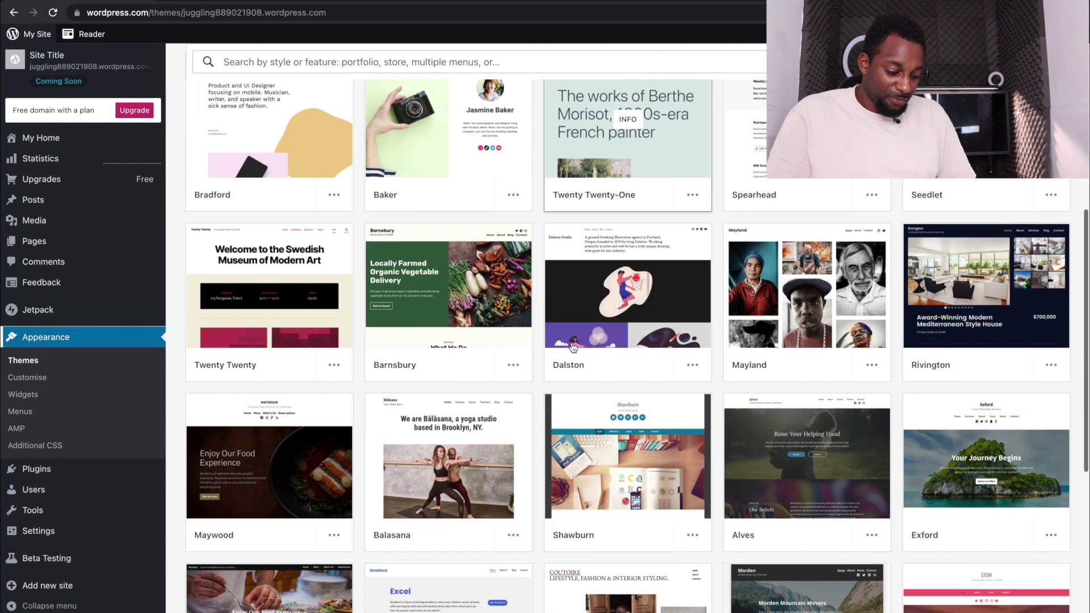
{"action": "scroll", "coordinate": [708, 426], "scroll_direction": "down", "scroll_amount": 5}
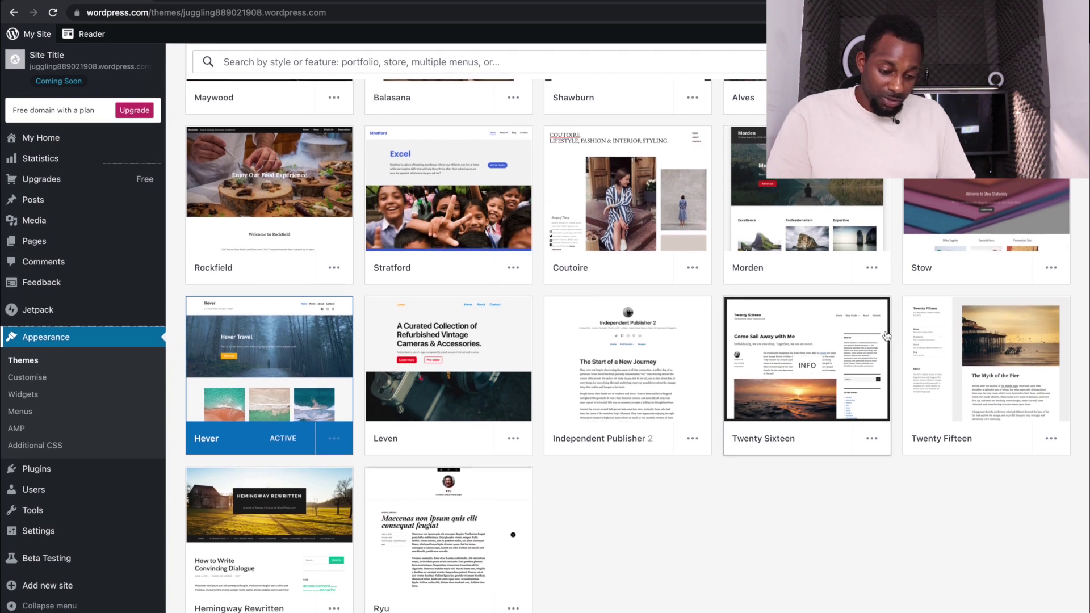
{"action": "left_click", "coordinate": [864, 339]}
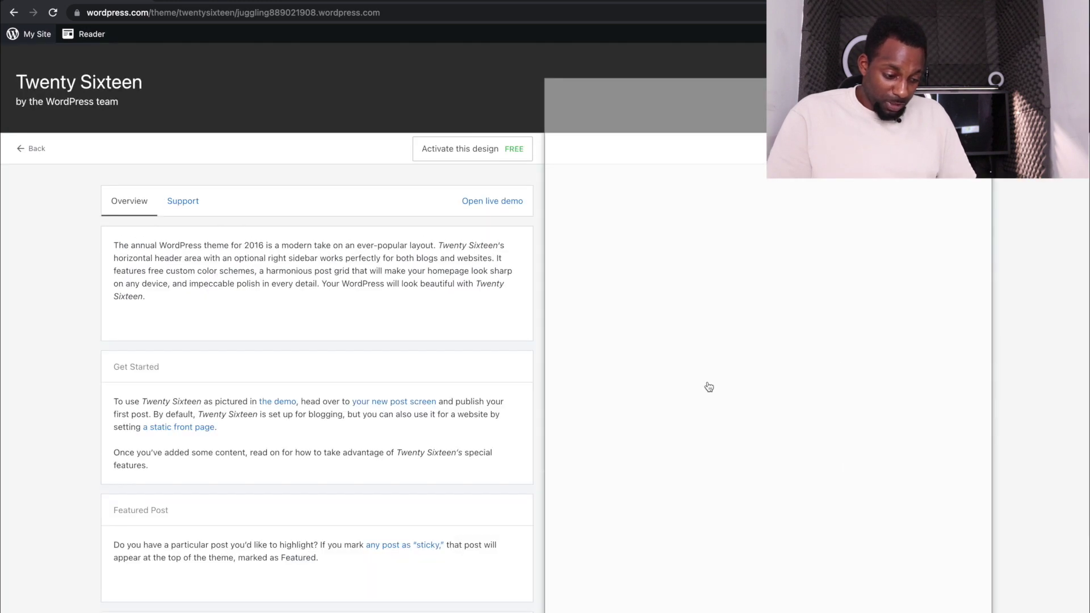
{"action": "scroll", "coordinate": [861, 467], "scroll_direction": "down", "scroll_amount": 15}
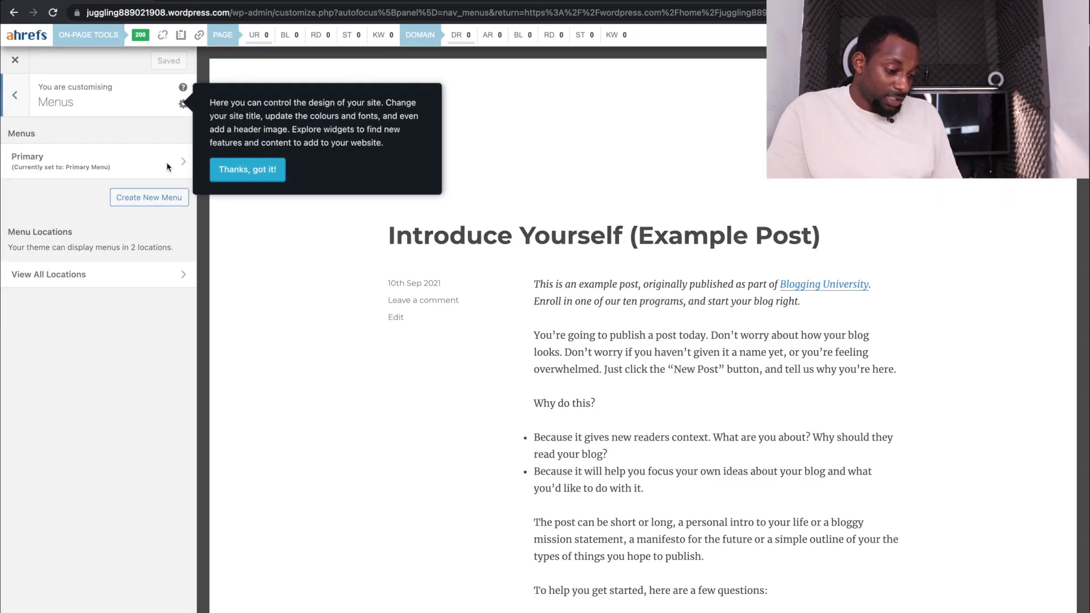
Dismiss the customiser introduction and add a new page named Supplies to the Primary menu
{"action": "left_click", "coordinate": [240, 171]}
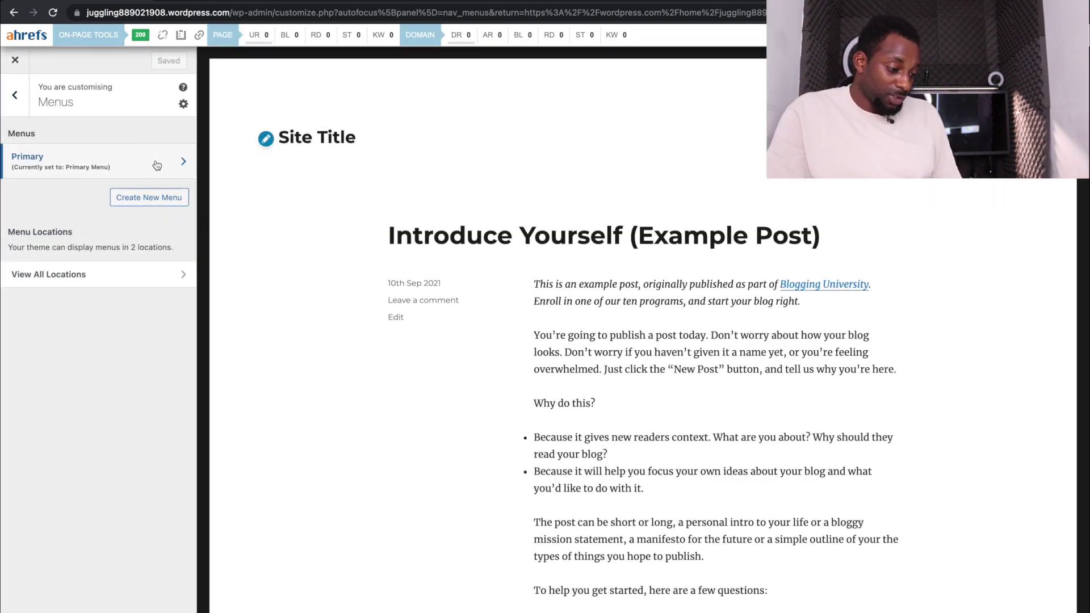
{"action": "left_click", "coordinate": [159, 161]}
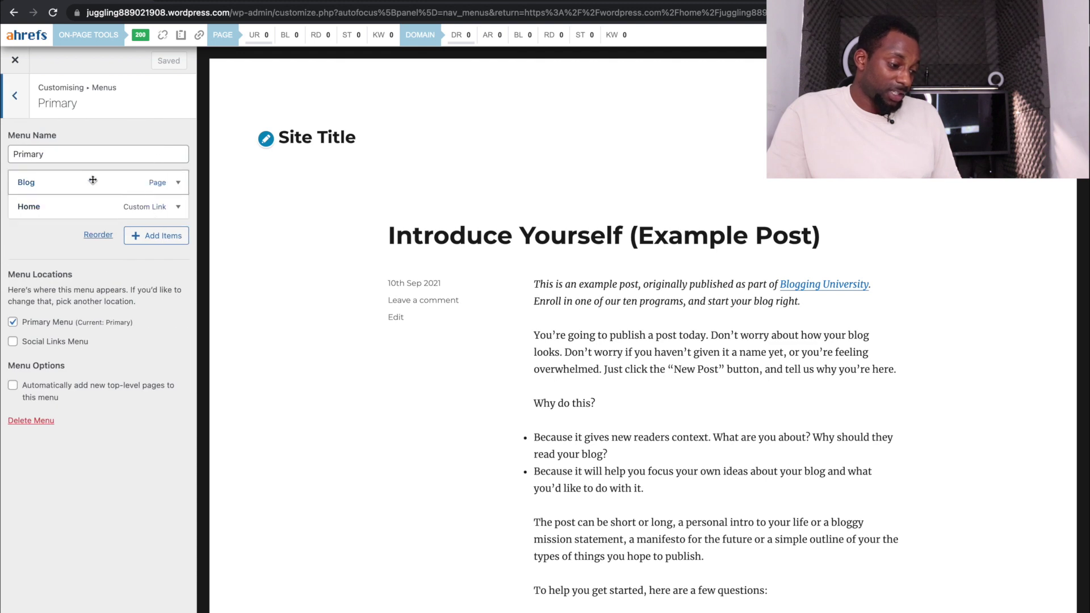
{"action": "left_click", "coordinate": [159, 236]}
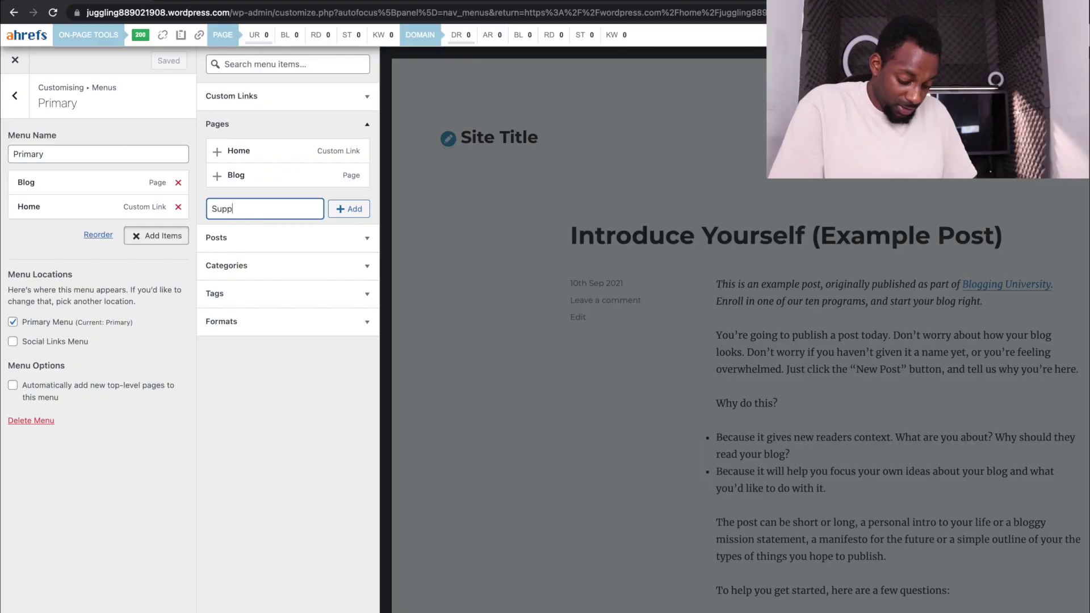
{"action": "type", "text": "lies"}
{"action": "key", "text": "Return"}
{"action": "left_click", "coordinate": [305, 156]}
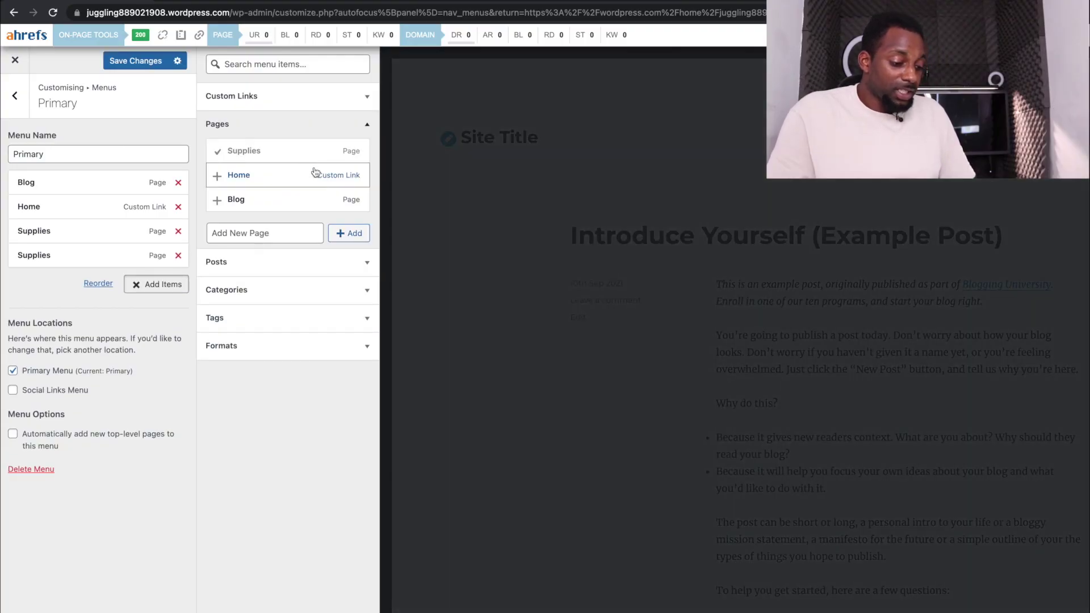
Create a new page named Balls and add it to the Primary menu
{"action": "type", "text": "Ba"}
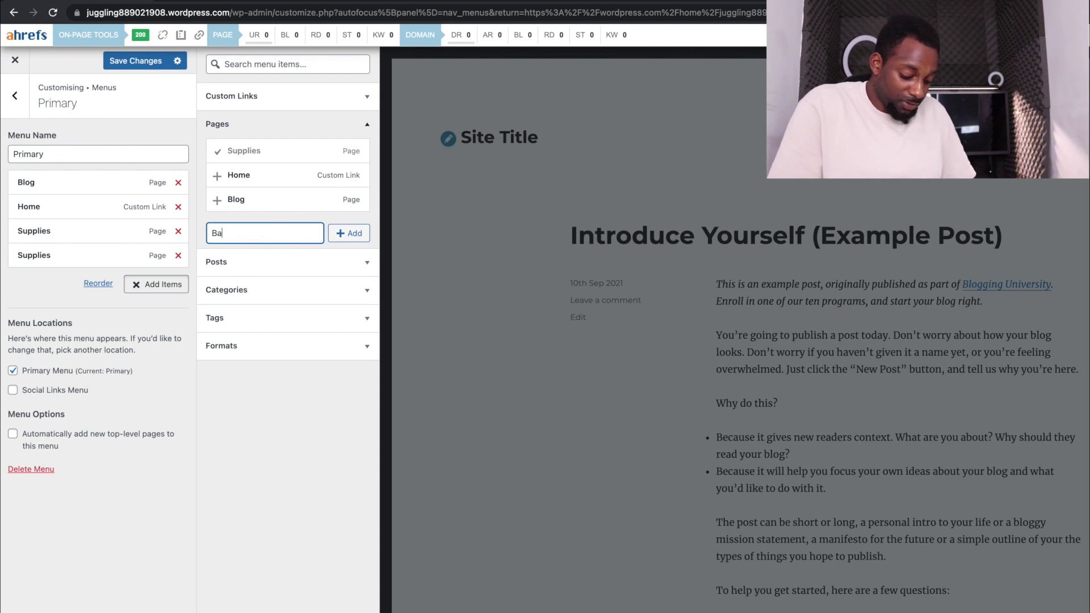
{"action": "type", "text": "lls"}
{"action": "left_click", "coordinate": [349, 233]}
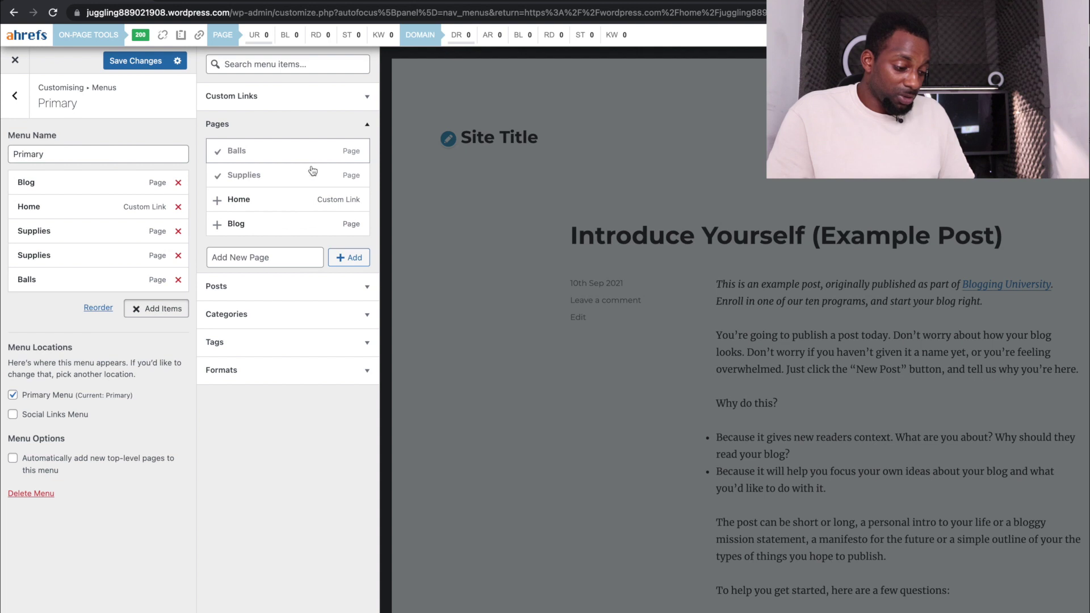
{"action": "triple_click", "coordinate": [318, 186]}
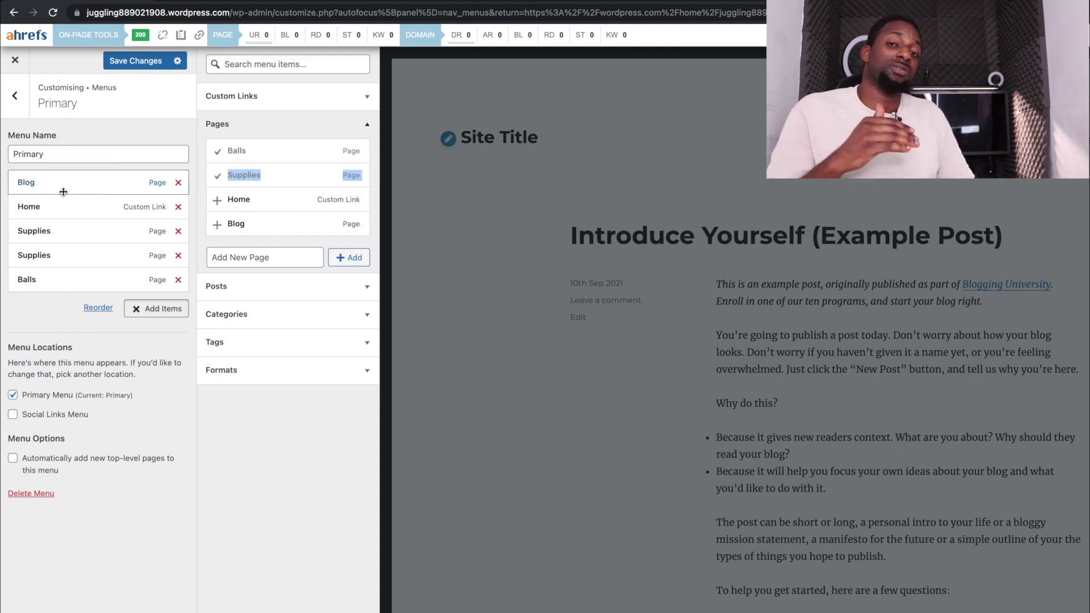
Remove the duplicate Supplies item, nest Balls under Supplies in the Primary menu and save the changes
{"action": "left_click", "coordinate": [178, 256]}
{"action": "left_click_drag", "start_coordinate": [123, 255], "coordinate": [135, 254]}
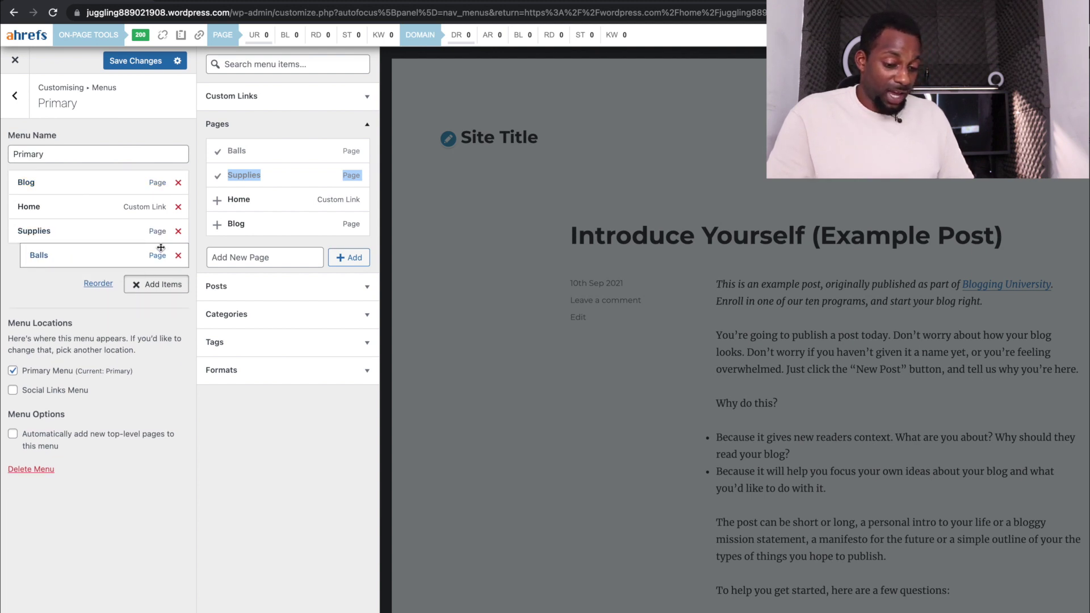
{"action": "left_click", "coordinate": [148, 63]}
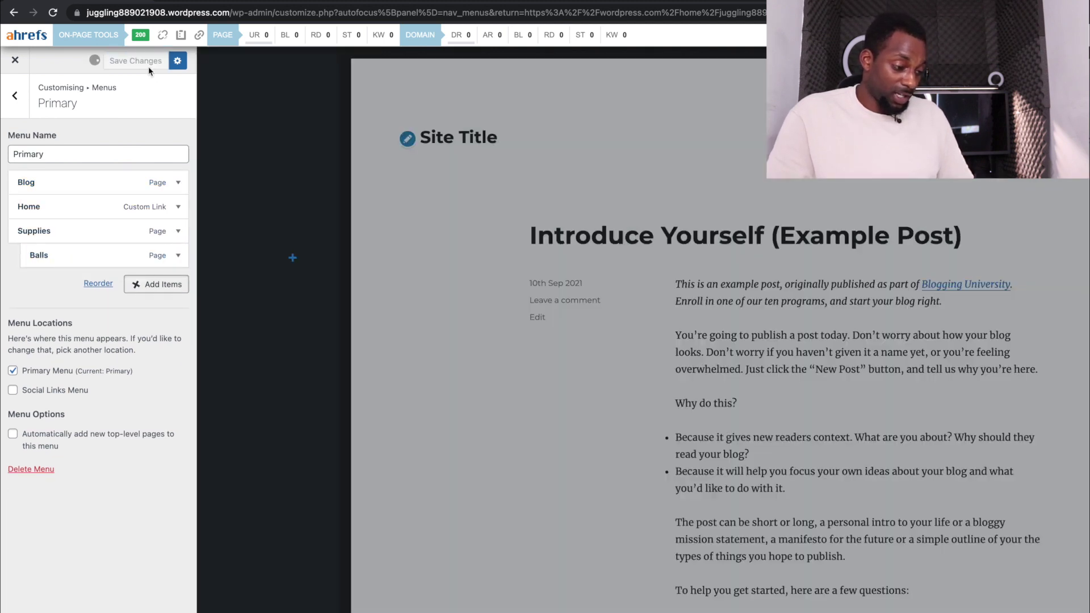
Open the Site Identity settings and start adding a logo for the site
{"action": "left_click", "coordinate": [744, 136]}
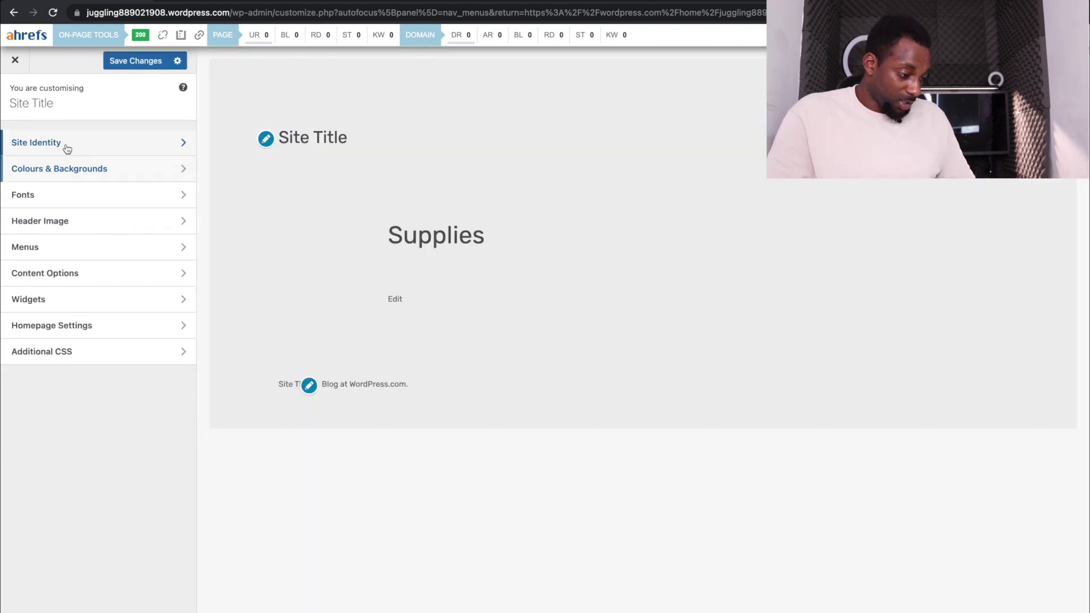
{"action": "left_click", "coordinate": [67, 149]}
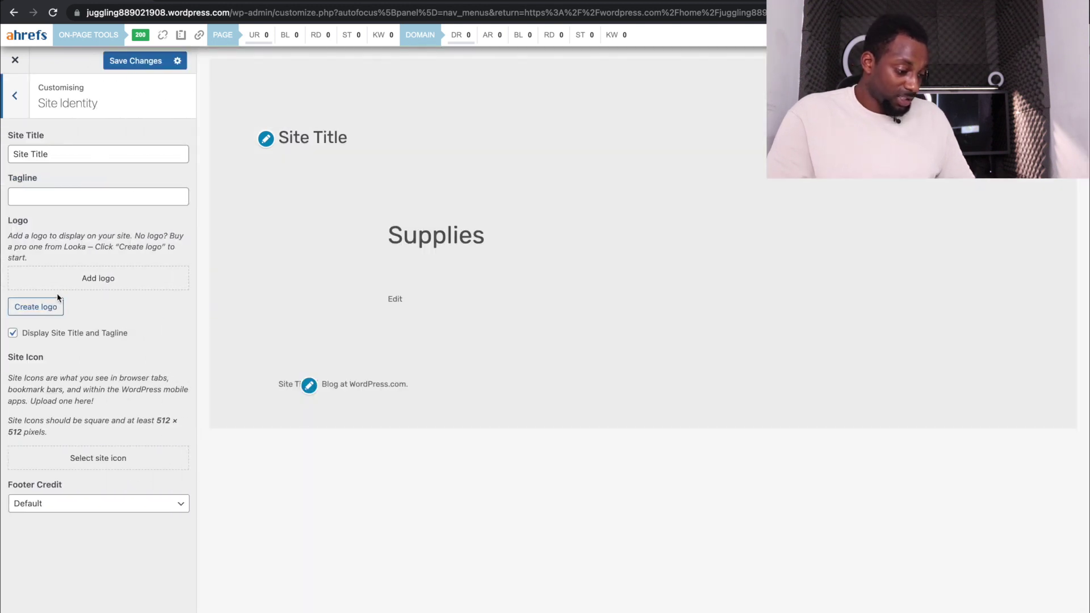
{"action": "left_click", "coordinate": [88, 279]}
{"action": "left_click_drag", "start_coordinate": [565, 375], "coordinate": [591, 377]}
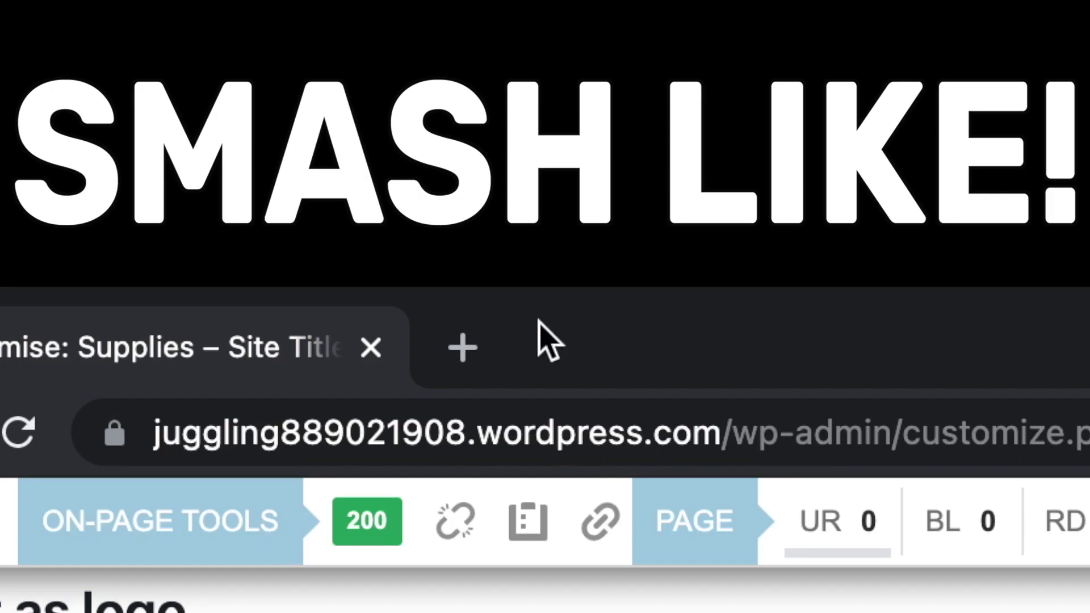
Open canva.com in a new tab, choose Non-profit or Charity as the intended use and skip the Canva Pro trial
{"action": "left_click", "coordinate": [461, 346]}
{"action": "type", "text": "canva.com"}
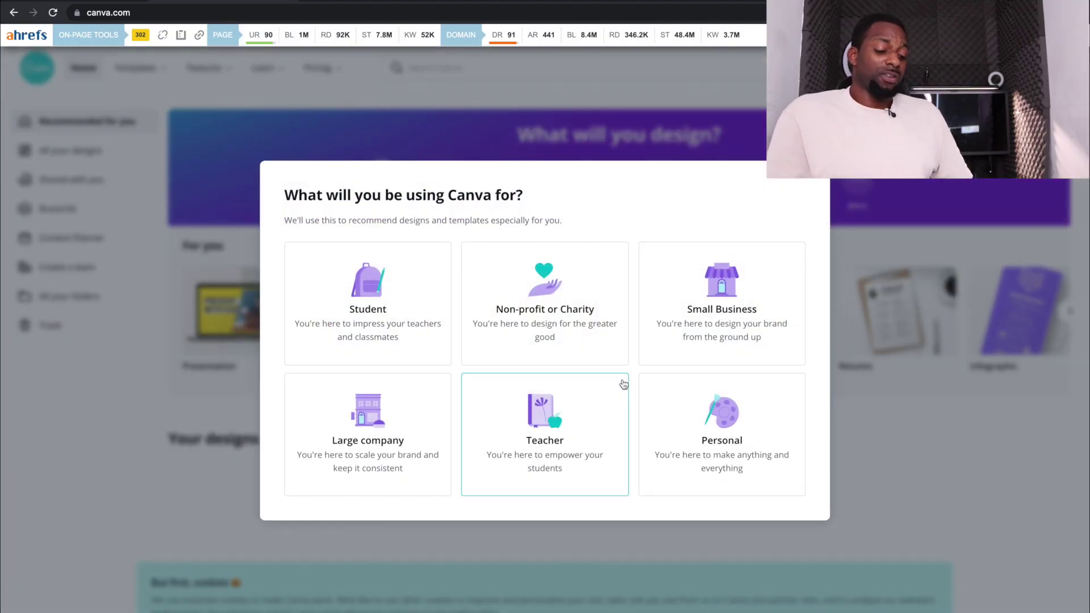
{"action": "left_click", "coordinate": [514, 288]}
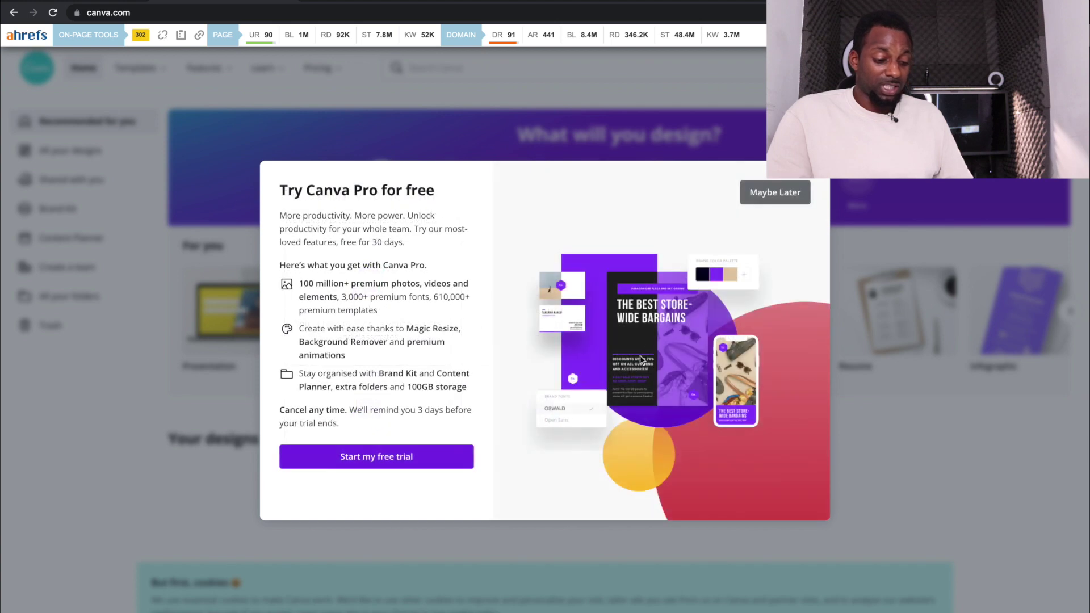
{"action": "left_click", "coordinate": [769, 199]}
{"action": "left_click", "coordinate": [768, 200]}
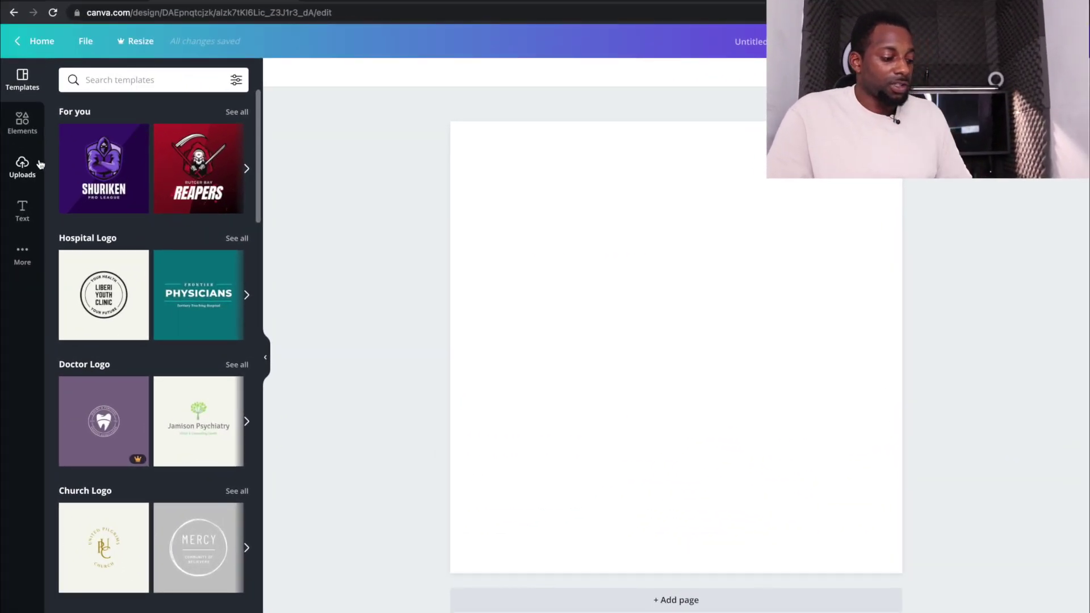
Find juggling graphics among the design elements and place the hands juggling three balls on the blank logo canvas
{"action": "left_click", "coordinate": [22, 211]}
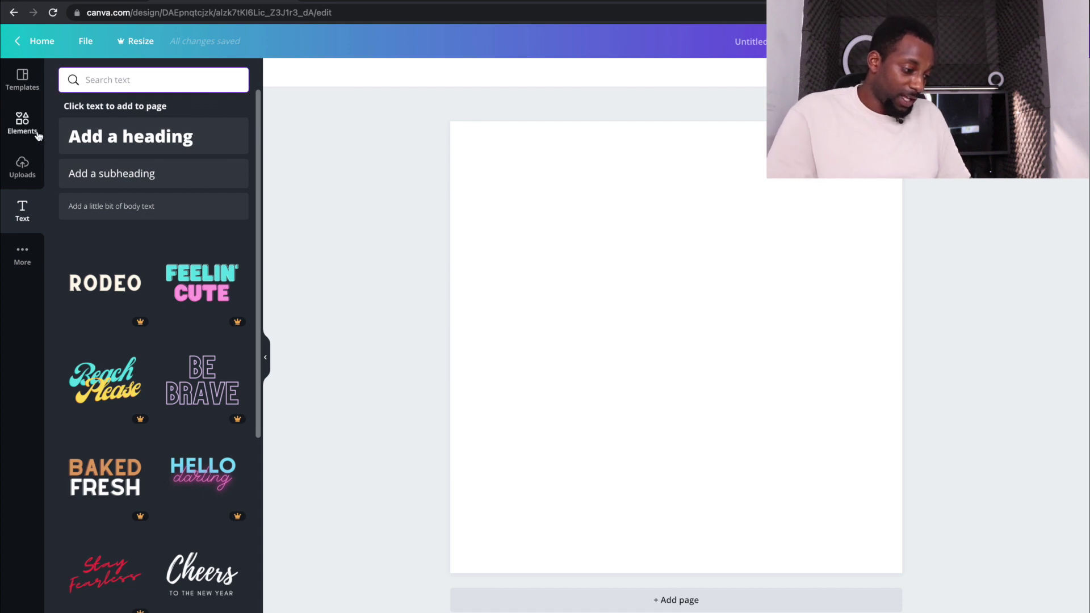
{"action": "left_click", "coordinate": [22, 122]}
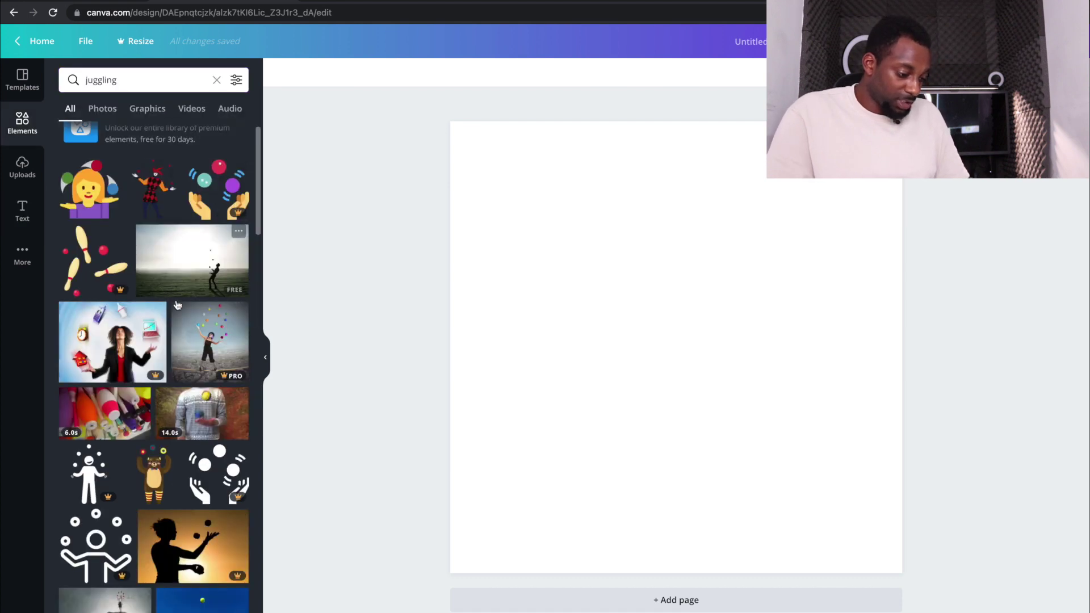
{"action": "scroll", "coordinate": [187, 341], "scroll_direction": "down", "scroll_amount": 3}
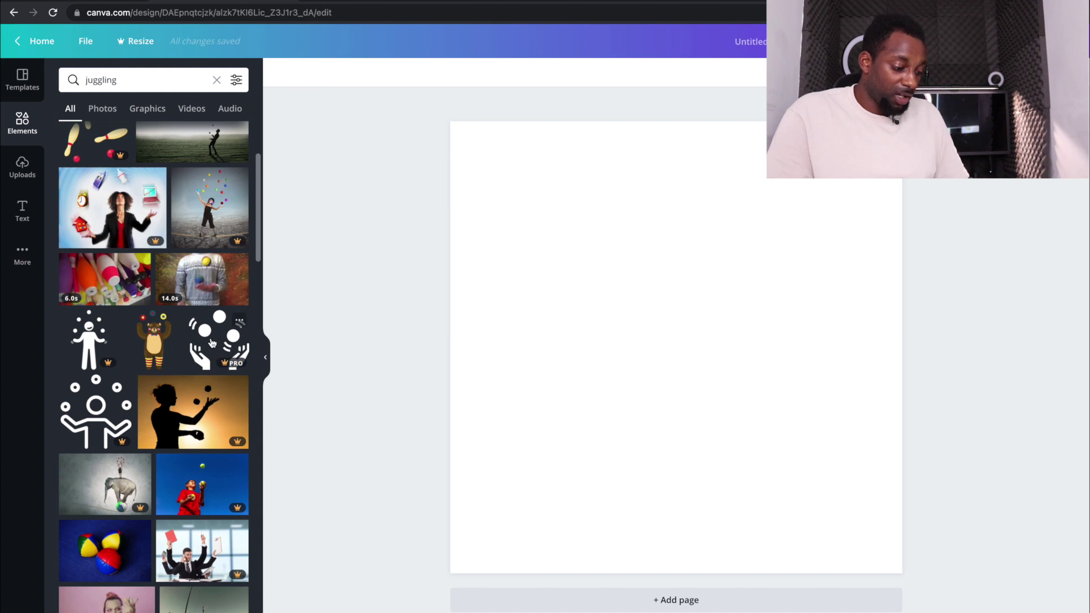
{"action": "left_click_drag", "start_coordinate": [212, 343], "coordinate": [698, 452]}
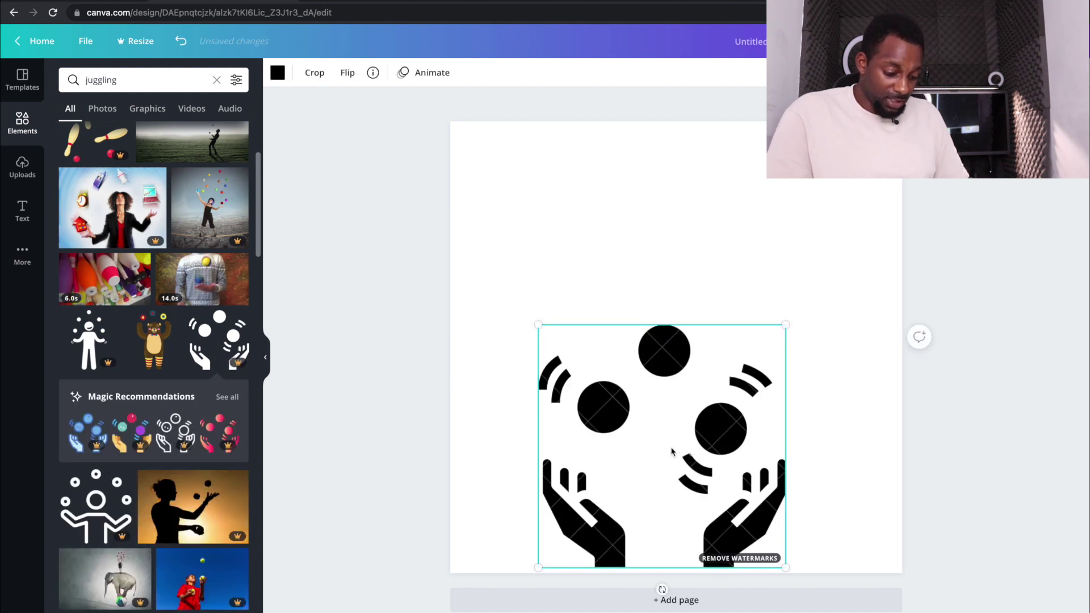
Arrange the logo with the "Juggling.com" heading moved slightly higher above the juggler figure
{"action": "left_click", "coordinate": [467, 191]}
{"action": "left_click_drag", "start_coordinate": [466, 163], "coordinate": [510, 183]}
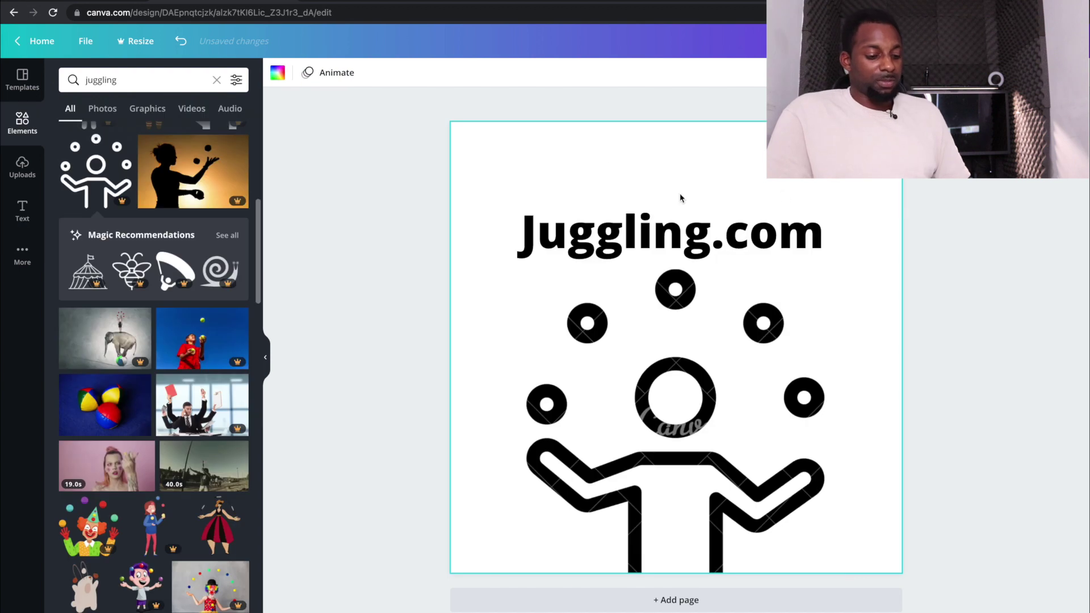
{"action": "left_click_drag", "start_coordinate": [678, 230], "coordinate": [675, 213]}
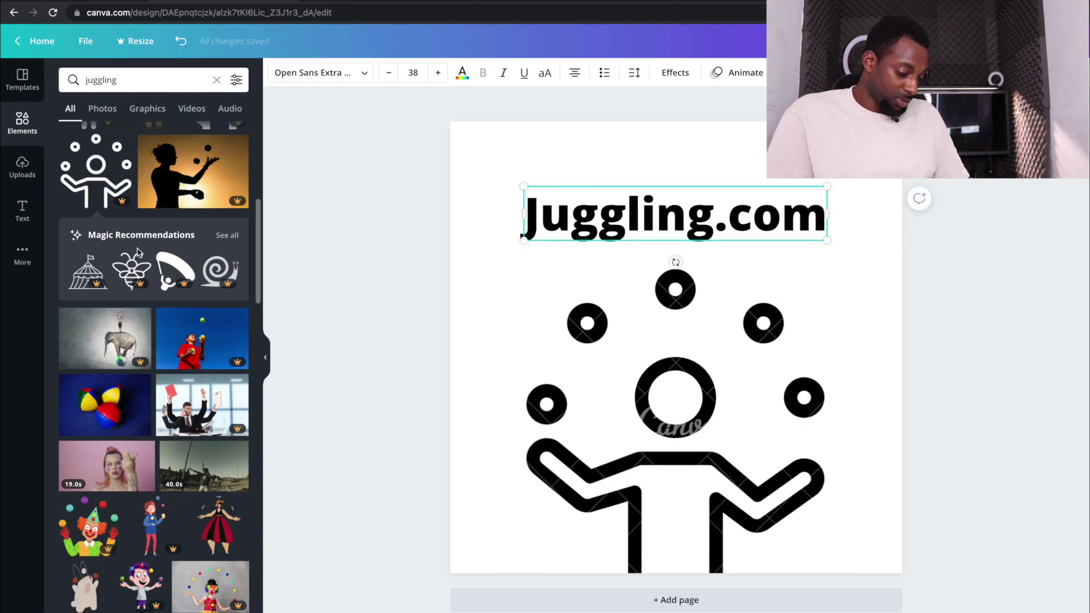
{"action": "left_click", "coordinate": [23, 264]}
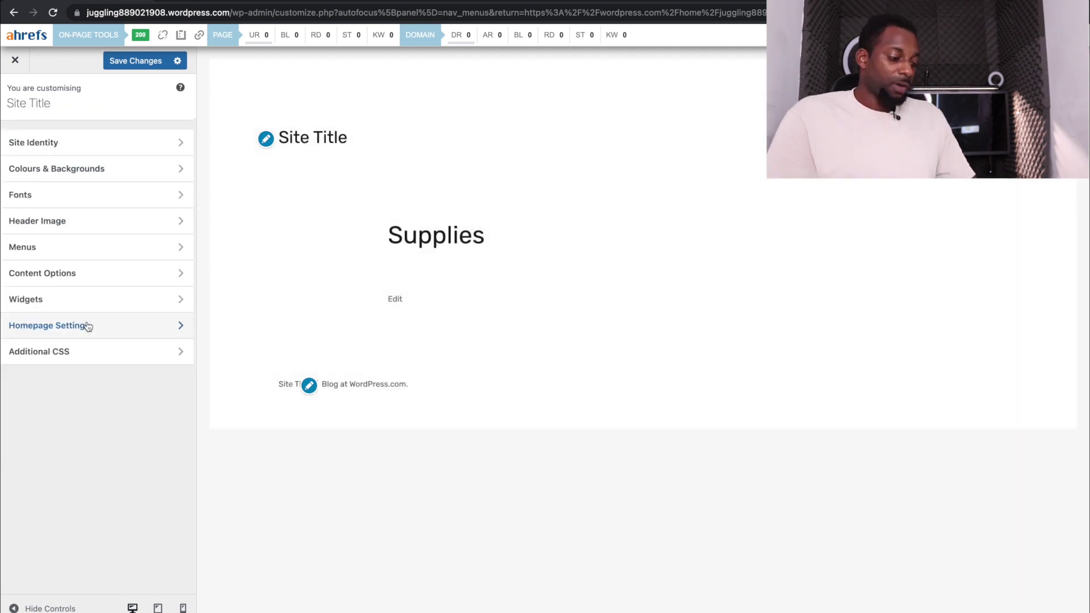
Go from the site customiser to the general settings and set the site tagline to "Your on stop shop to learn juggling!"
{"action": "left_click", "coordinate": [85, 323]}
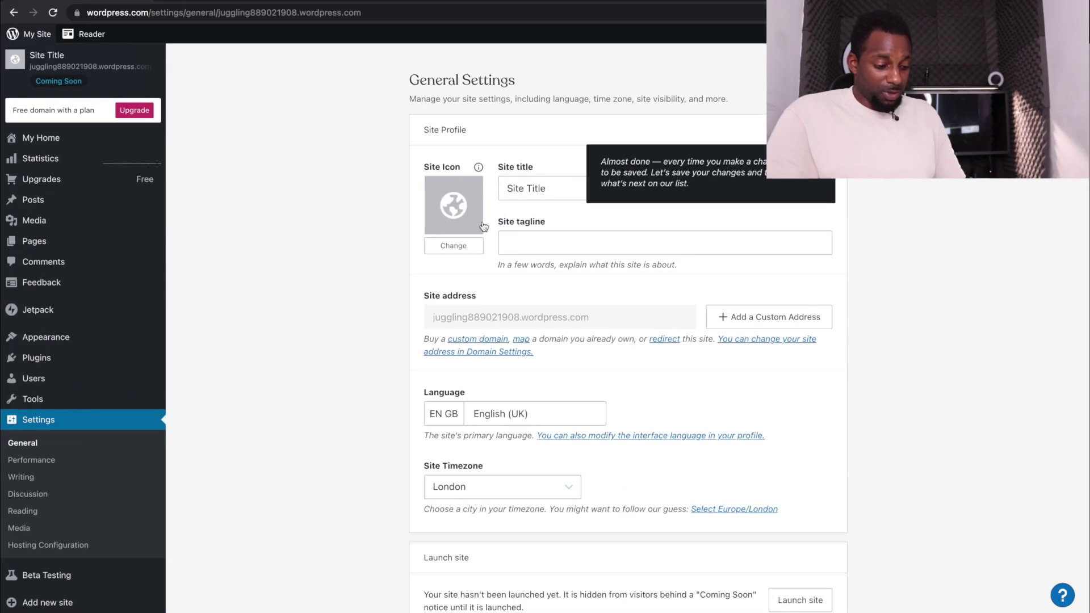
{"action": "left_click", "coordinate": [541, 244]}
{"action": "left_click", "coordinate": [541, 244]}
{"action": "left_click", "coordinate": [540, 244]}
{"action": "left_click", "coordinate": [863, 268]}
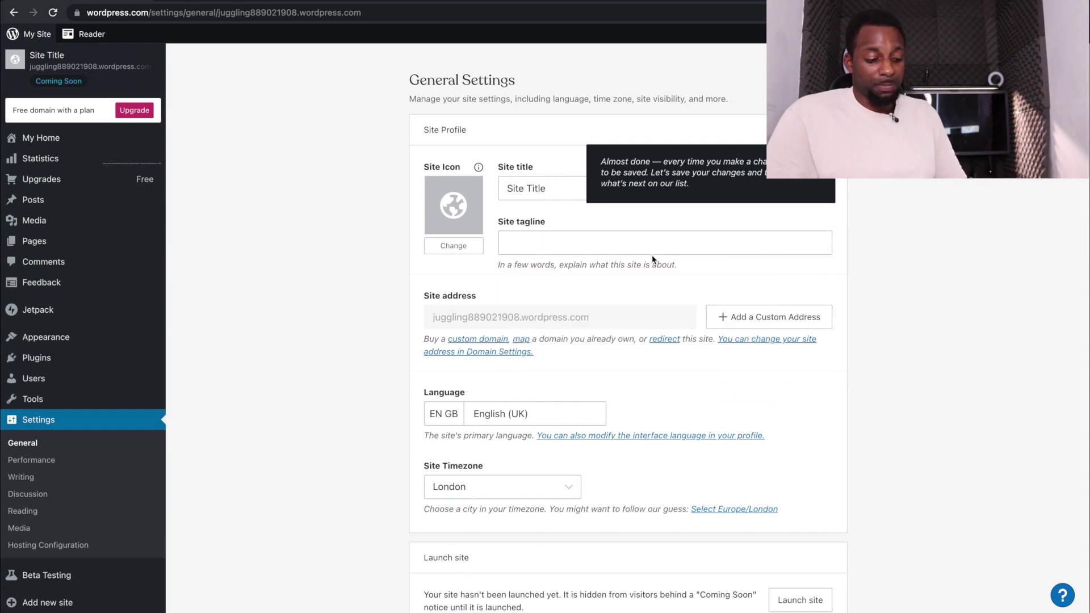
Use the uncropped Juggling.com juggler logo from the media library as the site icon
{"action": "left_click", "coordinate": [451, 215]}
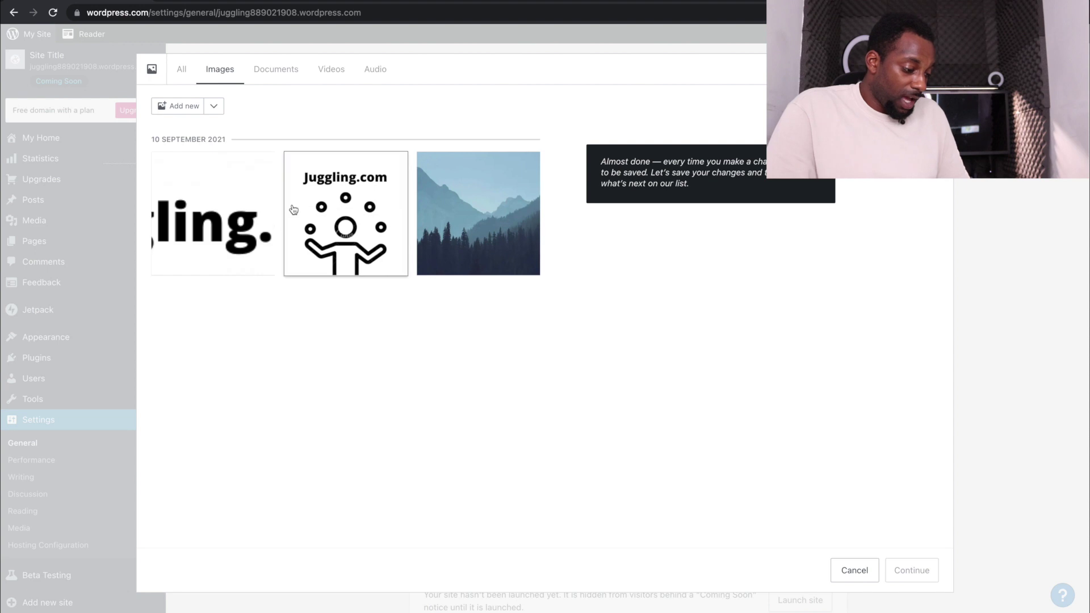
{"action": "double_click", "coordinate": [305, 221]}
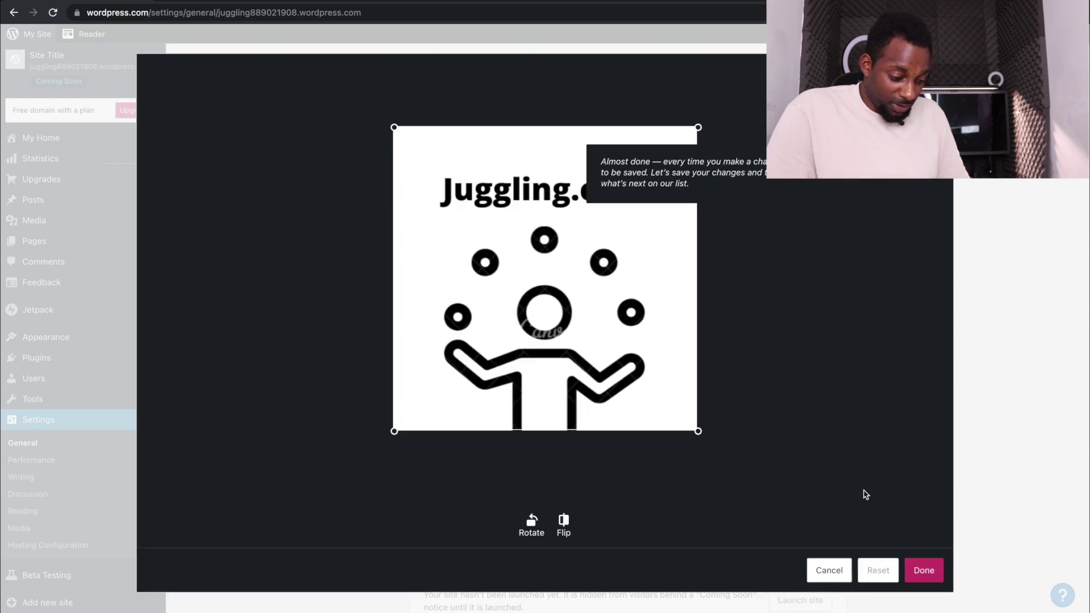
{"action": "left_click", "coordinate": [924, 572]}
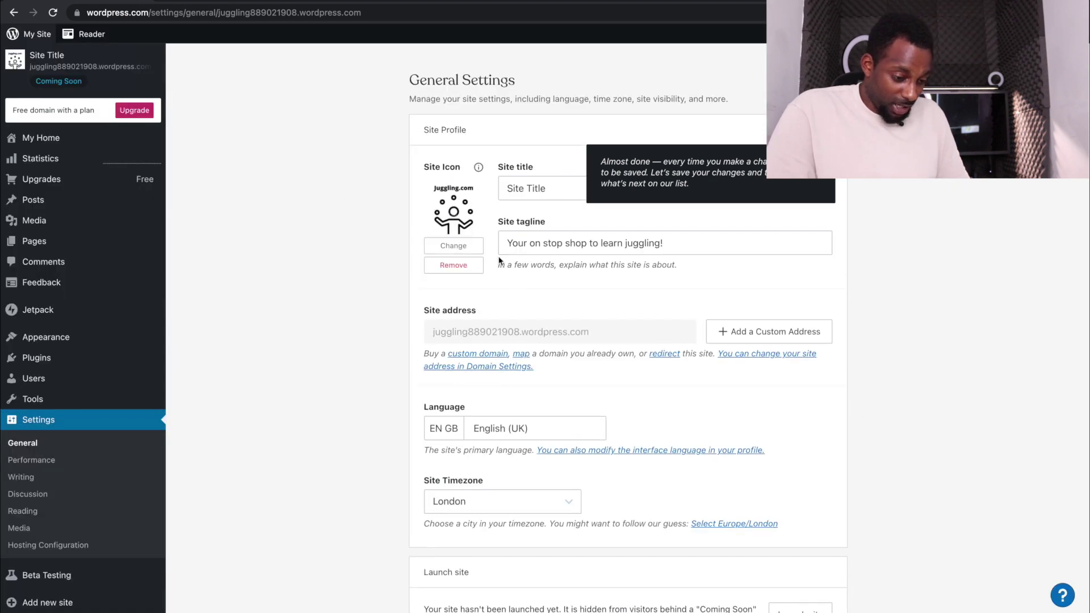
Replace the site title with "Juggling Tips"
{"action": "left_click", "coordinate": [498, 192]}
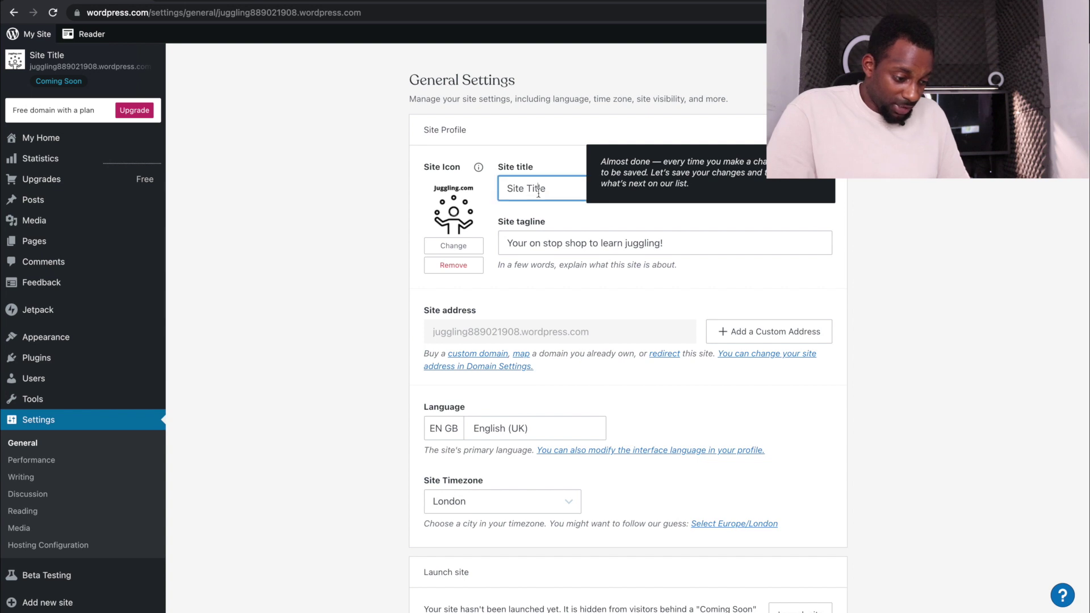
{"action": "key", "text": "ctrl+a"}
{"action": "type", "text": "Juggling Tips"}
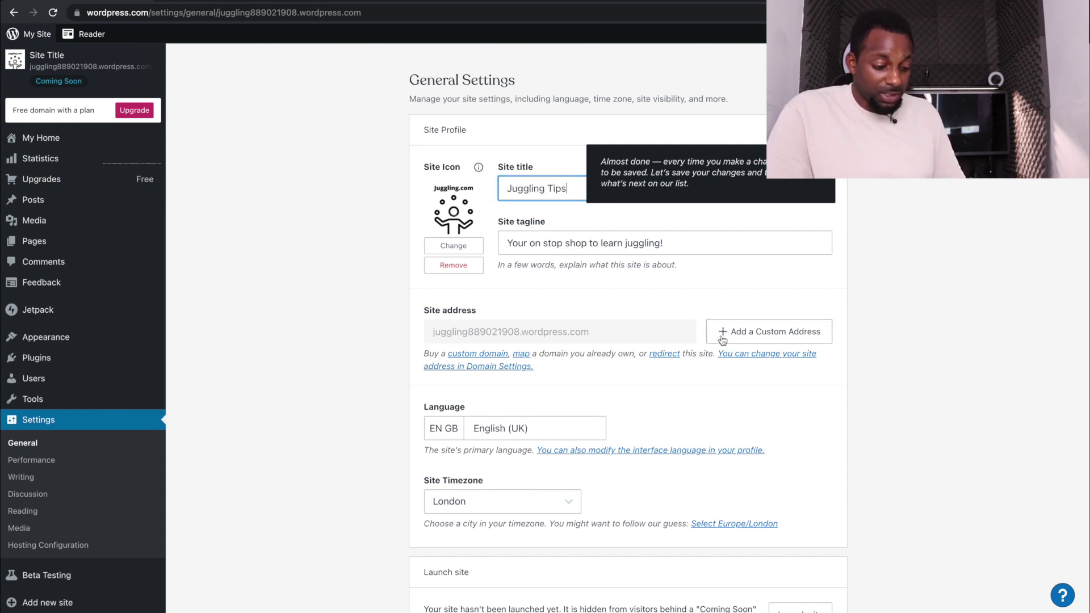
{"action": "scroll", "coordinate": [752, 250], "scroll_direction": "down", "scroll_amount": 6}
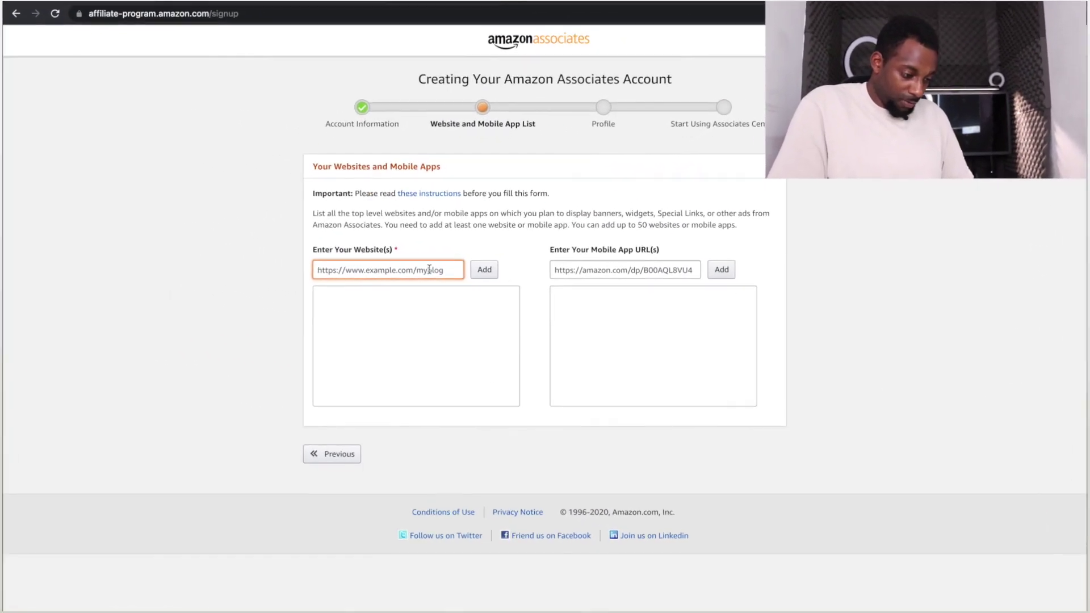
In the Amazon Associates signup, add the website example.com/myblog and enter "testing" as the preferred store ID
{"action": "left_click", "coordinate": [485, 270]}
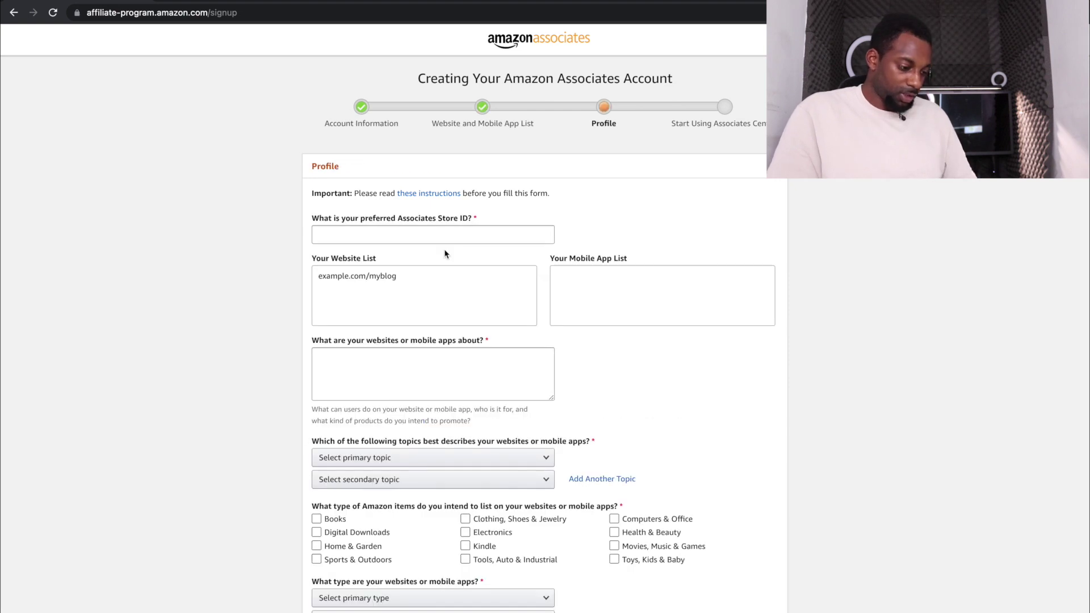
{"action": "left_click", "coordinate": [449, 234]}
{"action": "type", "text": "testing"}
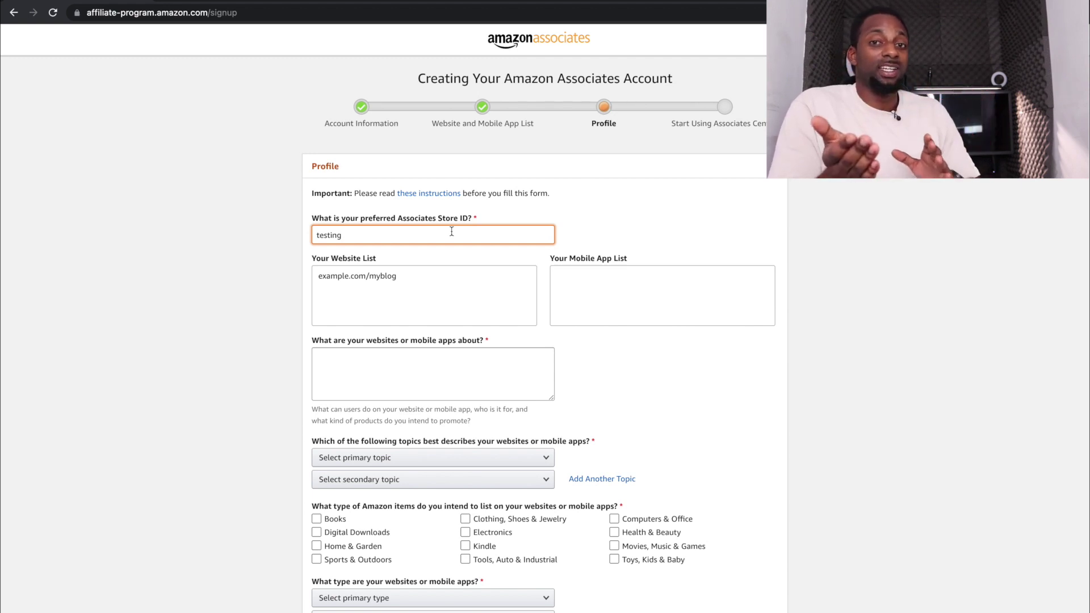
Describe the website as "juggling games" and choose Other as its primary topic
{"action": "scroll", "coordinate": [403, 151], "scroll_direction": "down", "scroll_amount": 4}
{"action": "left_click", "coordinate": [403, 152]}
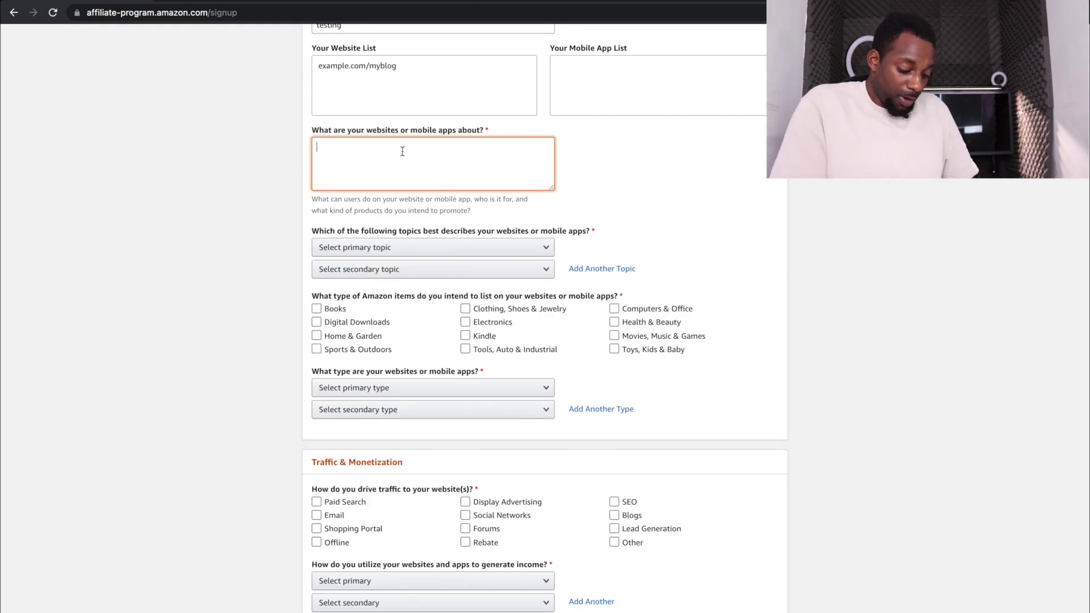
{"action": "type", "text": "juggling ga"}
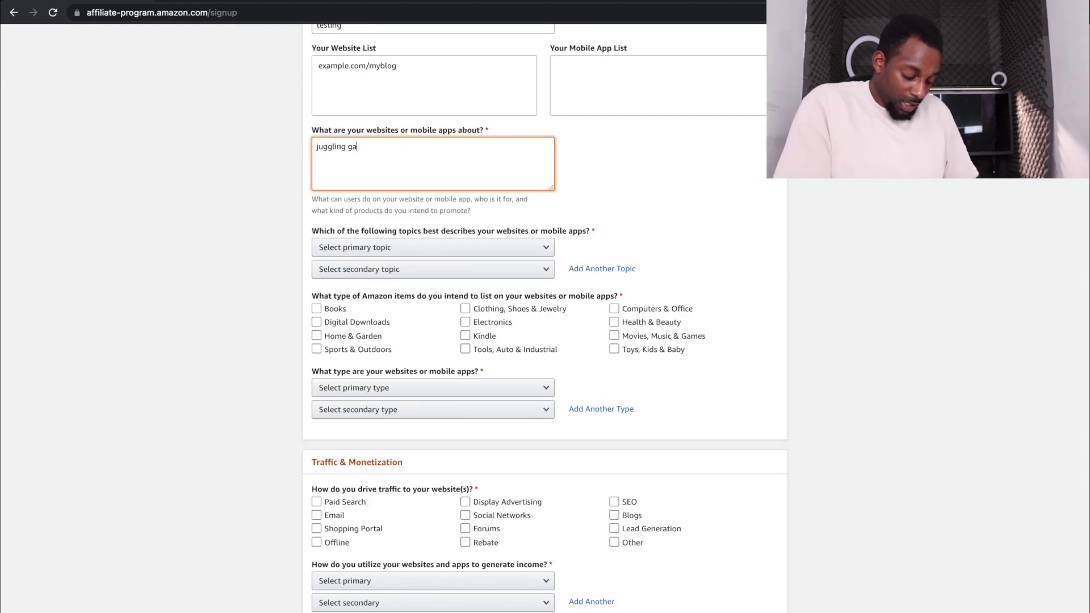
{"action": "scroll", "coordinate": [408, 155], "scroll_direction": "down", "scroll_amount": 1}
{"action": "left_click", "coordinate": [505, 187]}
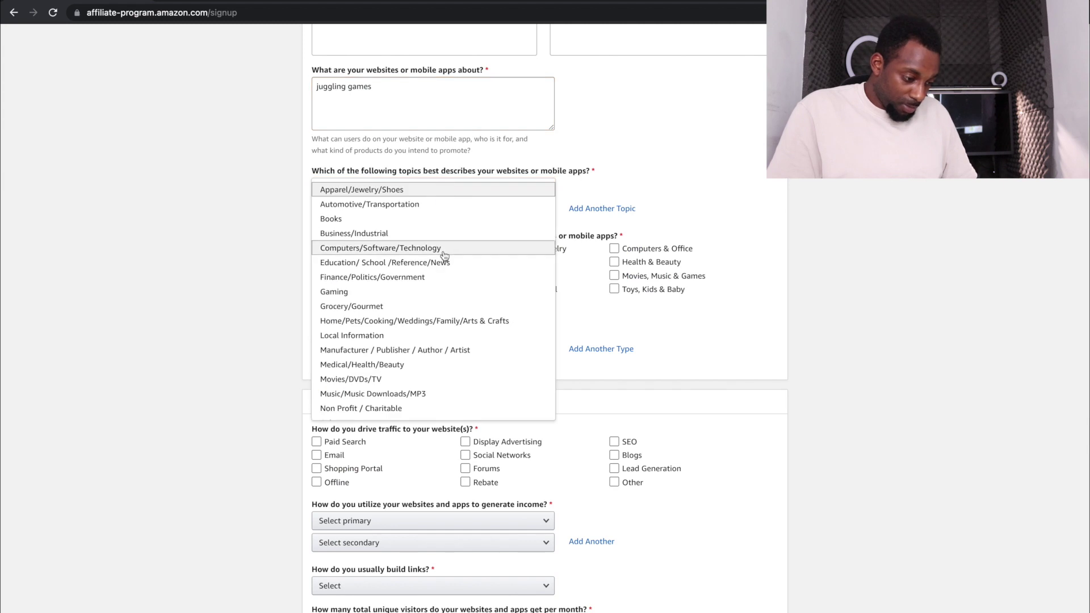
{"action": "scroll", "coordinate": [448, 284], "scroll_direction": "down", "scroll_amount": 1}
{"action": "scroll", "coordinate": [446, 284], "scroll_direction": "down", "scroll_amount": 3}
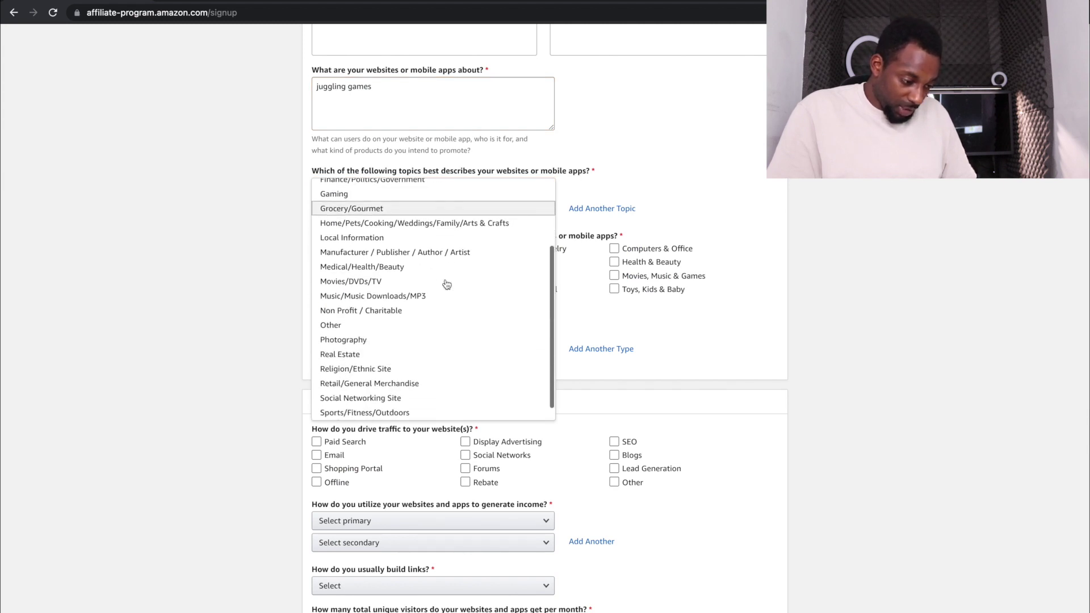
{"action": "left_click", "coordinate": [445, 316]}
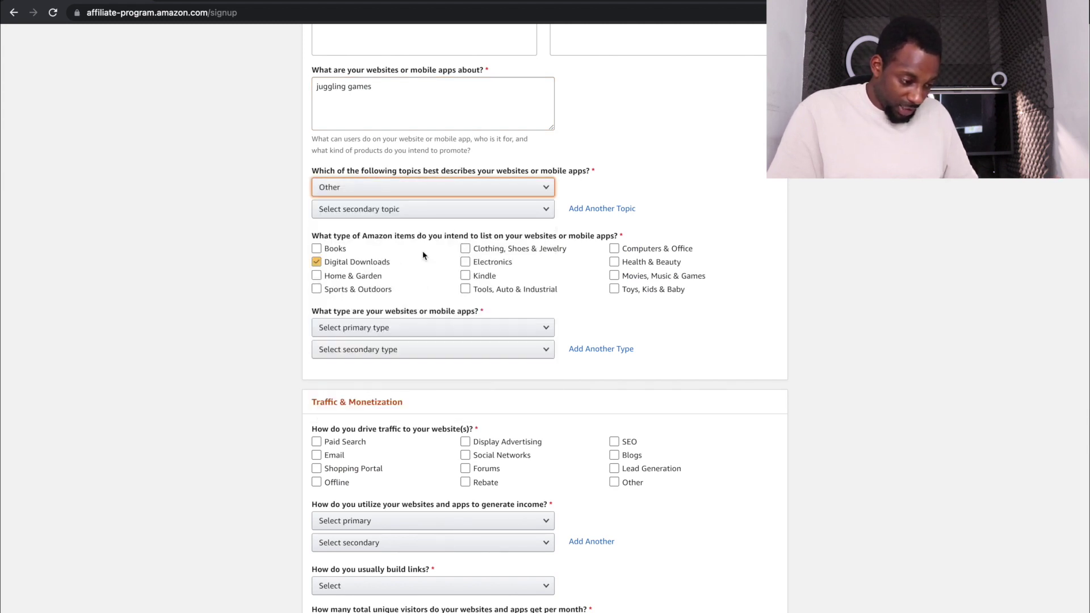
Mark Sports & Outdoors and Tools, Auto & Industrial as the types of Amazon items to list
{"action": "scroll", "coordinate": [398, 244], "scroll_direction": "down", "scroll_amount": 1}
{"action": "left_click", "coordinate": [465, 248]}
{"action": "left_click", "coordinate": [466, 250]}
{"action": "left_click", "coordinate": [498, 223]}
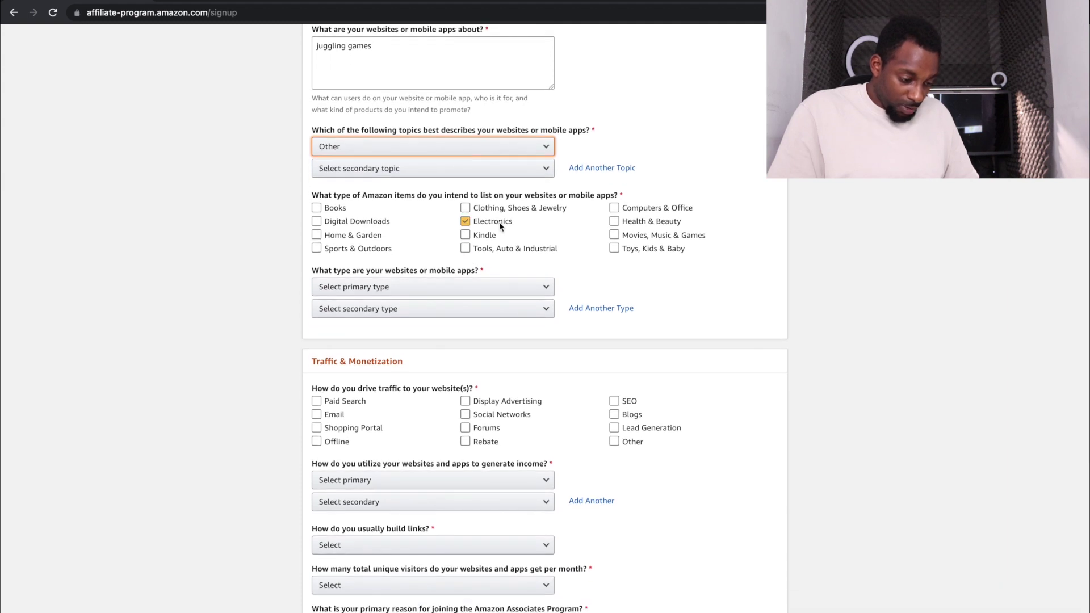
{"action": "left_click", "coordinate": [614, 248]}
{"action": "left_click", "coordinate": [465, 248]}
{"action": "left_click", "coordinate": [373, 250]}
Choose Content or Niche Website as the primary website type
{"action": "scroll", "coordinate": [454, 250], "scroll_direction": "down", "scroll_amount": 3}
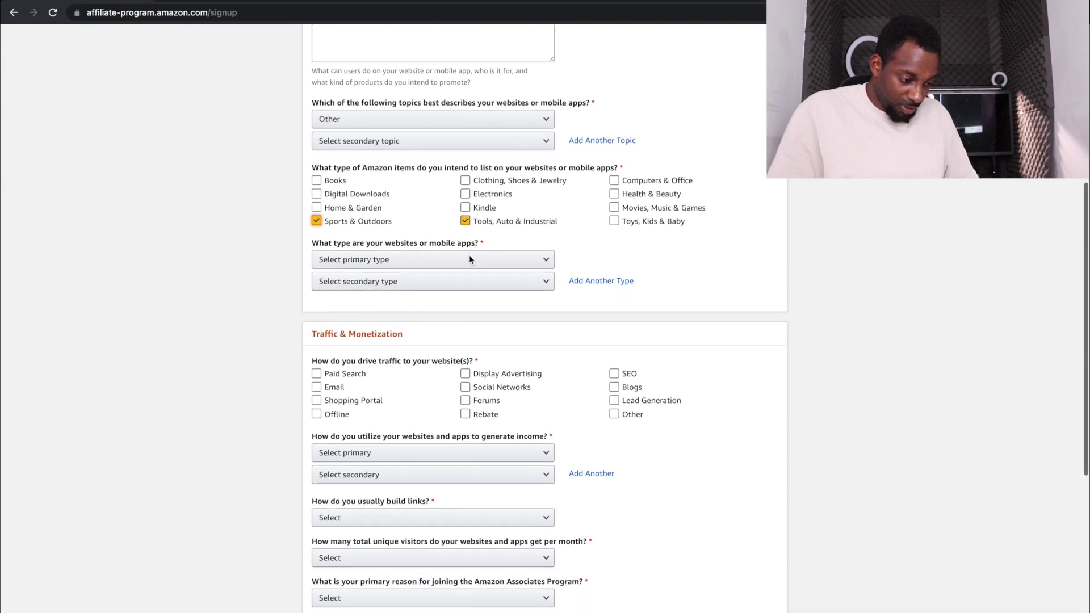
{"action": "left_click", "coordinate": [448, 196]}
{"action": "left_click", "coordinate": [444, 227]}
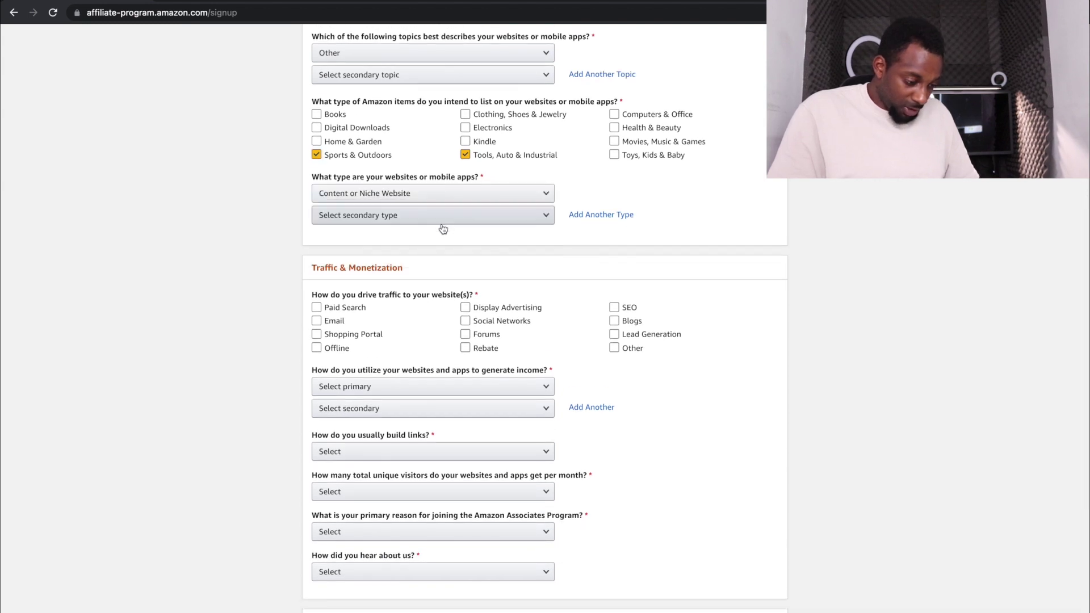
Select SEO, Blogs and Social Networks as the ways of driving traffic to the website
{"action": "scroll", "coordinate": [452, 248], "scroll_direction": "down", "scroll_amount": 2}
{"action": "left_click", "coordinate": [450, 248]}
{"action": "scroll", "coordinate": [450, 248], "scroll_direction": "down", "scroll_amount": 1}
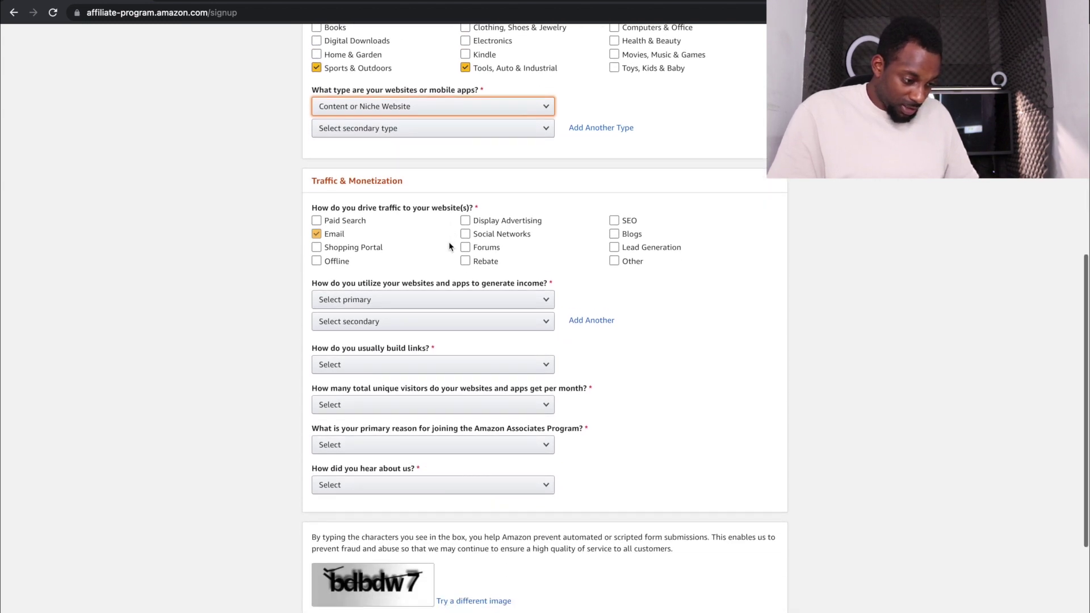
{"action": "left_click", "coordinate": [619, 195]}
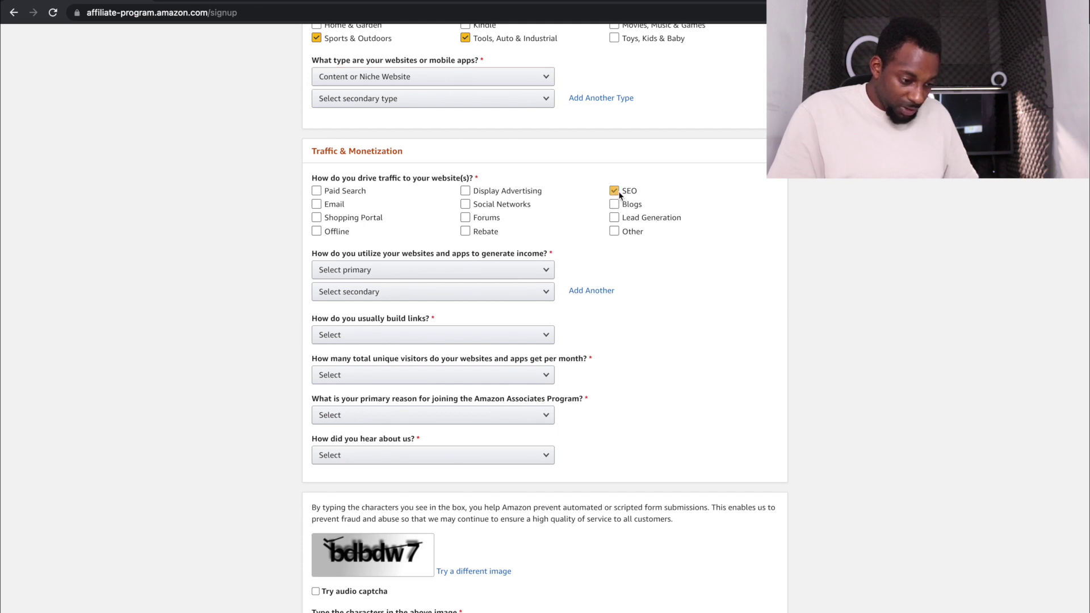
{"action": "left_click", "coordinate": [488, 218]}
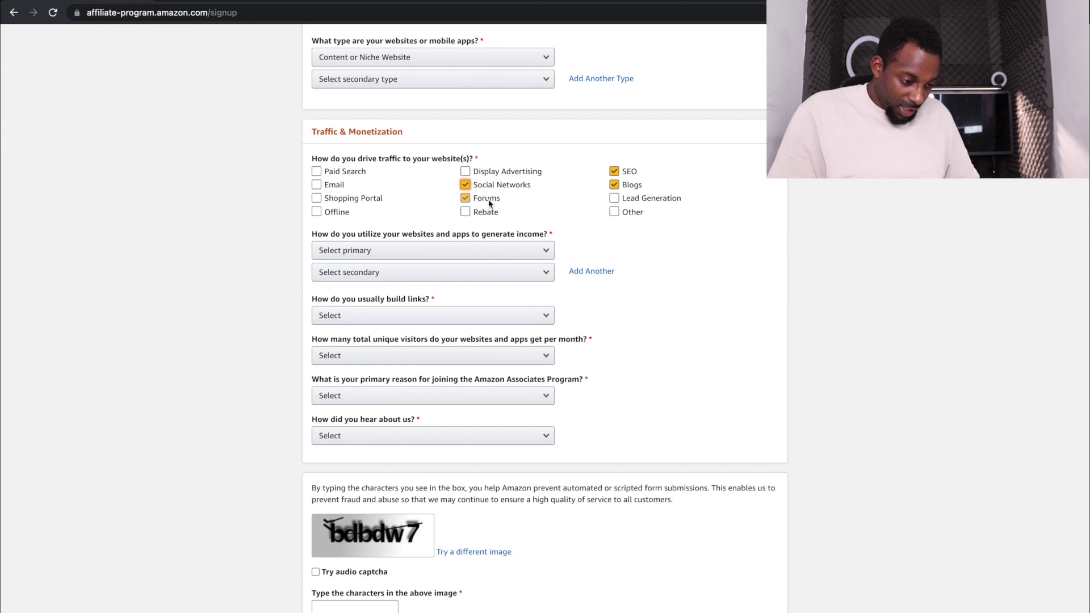
State that Amazon Associates is the only way the site is monetized and that links are built with a Content Management System
{"action": "scroll", "coordinate": [499, 214], "scroll_direction": "down", "scroll_amount": 3}
{"action": "left_click", "coordinate": [452, 158]}
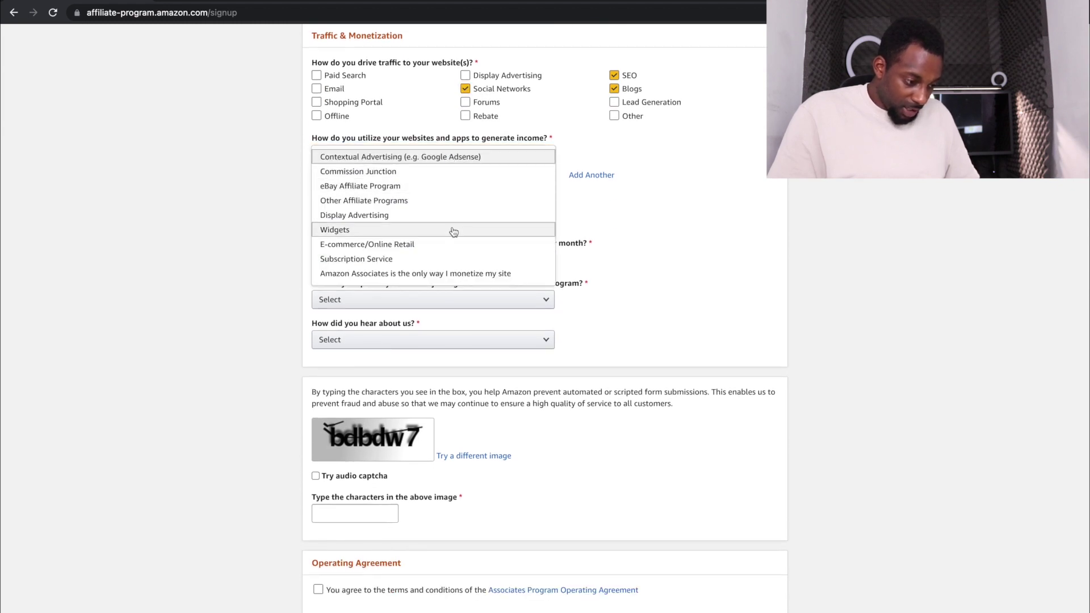
{"action": "left_click", "coordinate": [450, 273]}
{"action": "left_click", "coordinate": [462, 201]}
{"action": "left_click", "coordinate": [460, 208]}
Set monthly unique visitors to "From 501 to 5,000", answer the joining-reason and how-did-you-hear questions, and finish the application
{"action": "scroll", "coordinate": [460, 210], "scroll_direction": "down", "scroll_amount": 3}
{"action": "left_click", "coordinate": [523, 175]}
{"action": "left_click", "coordinate": [449, 182]}
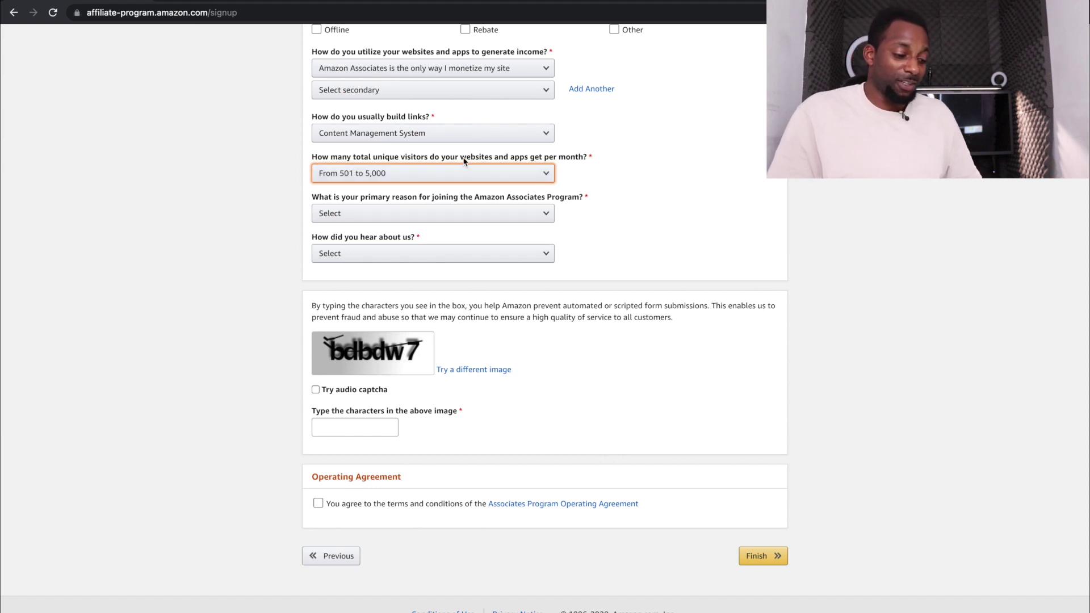
{"action": "left_click", "coordinate": [466, 218]}
{"action": "key", "text": "t"}
{"action": "key", "text": "Tab"}
{"action": "key", "text": "w"}
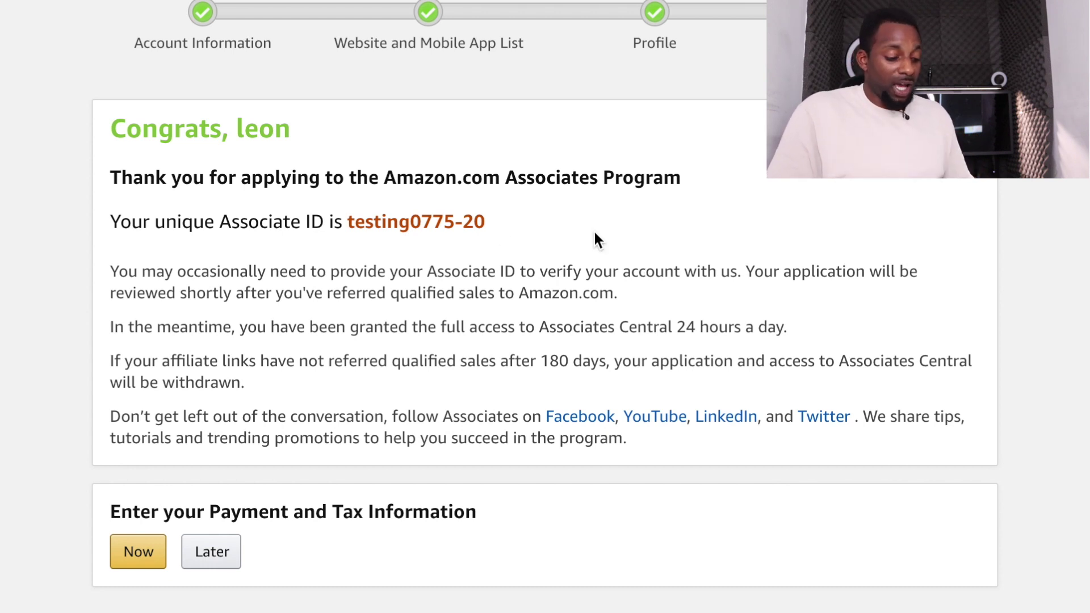
Skip entering payment and tax information for now, dismiss the Associates Central welcome overlay and look over the earnings dashboard
{"action": "left_click_drag", "start_coordinate": [492, 227], "coordinate": [343, 223]}
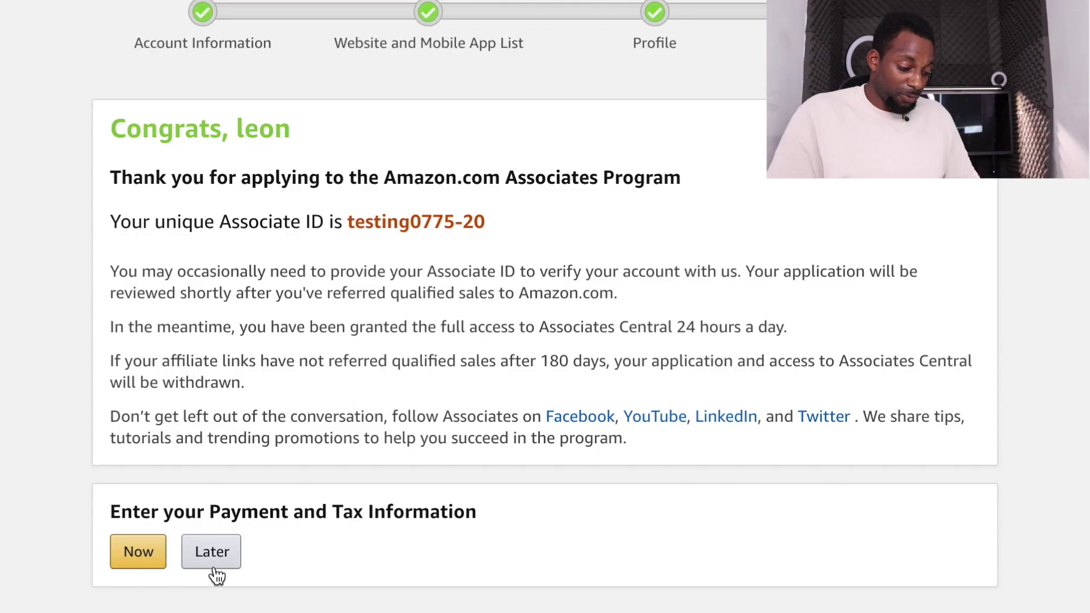
{"action": "left_click", "coordinate": [217, 556]}
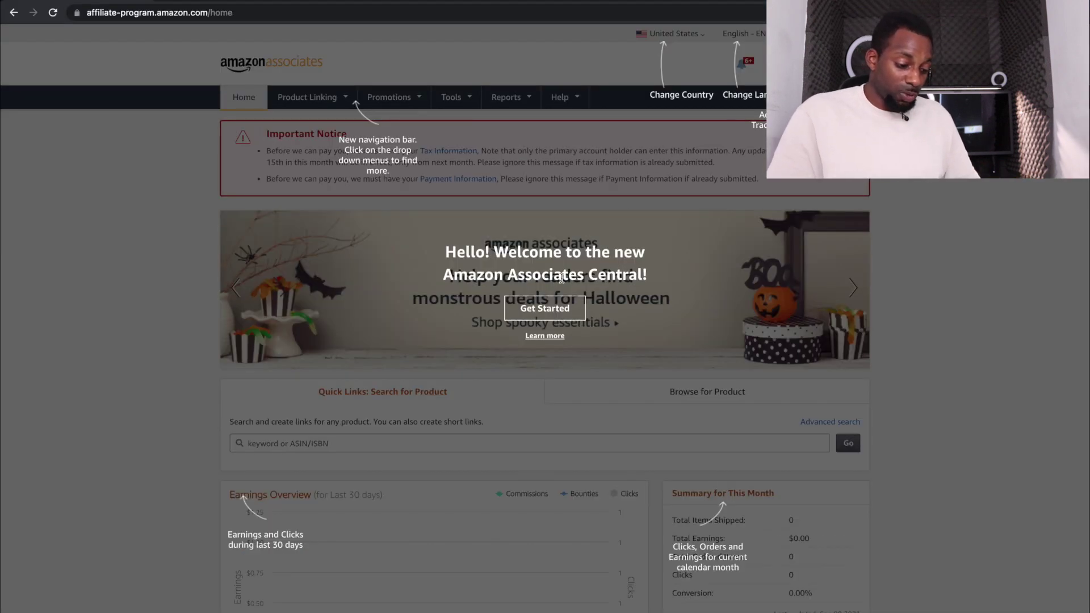
{"action": "left_click", "coordinate": [550, 307]}
{"action": "scroll", "coordinate": [568, 310], "scroll_direction": "down", "scroll_amount": 4}
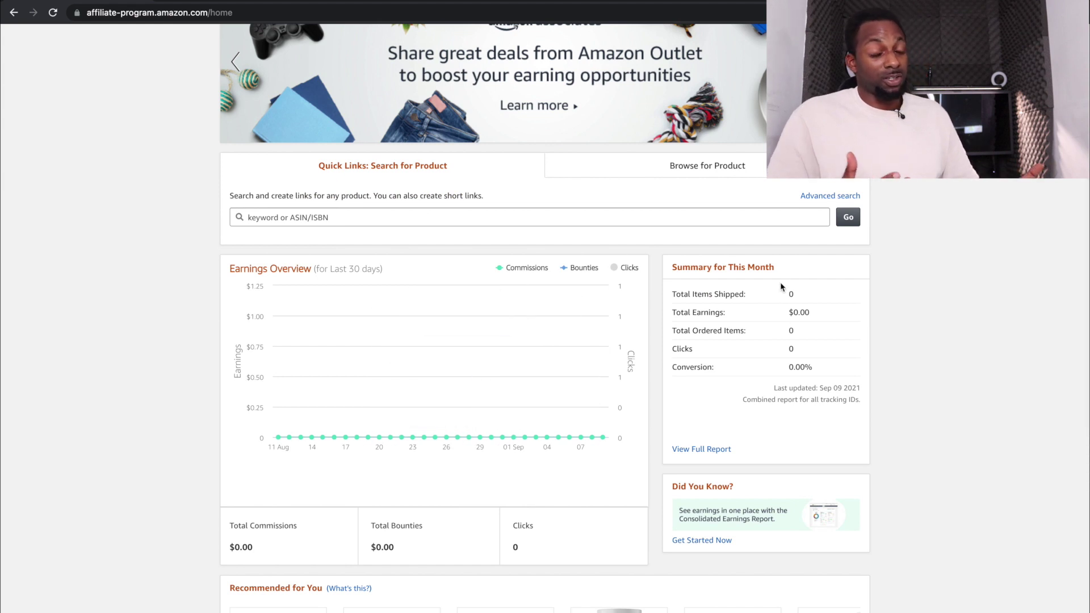
{"action": "scroll", "coordinate": [738, 245], "scroll_direction": "up", "scroll_amount": 4}
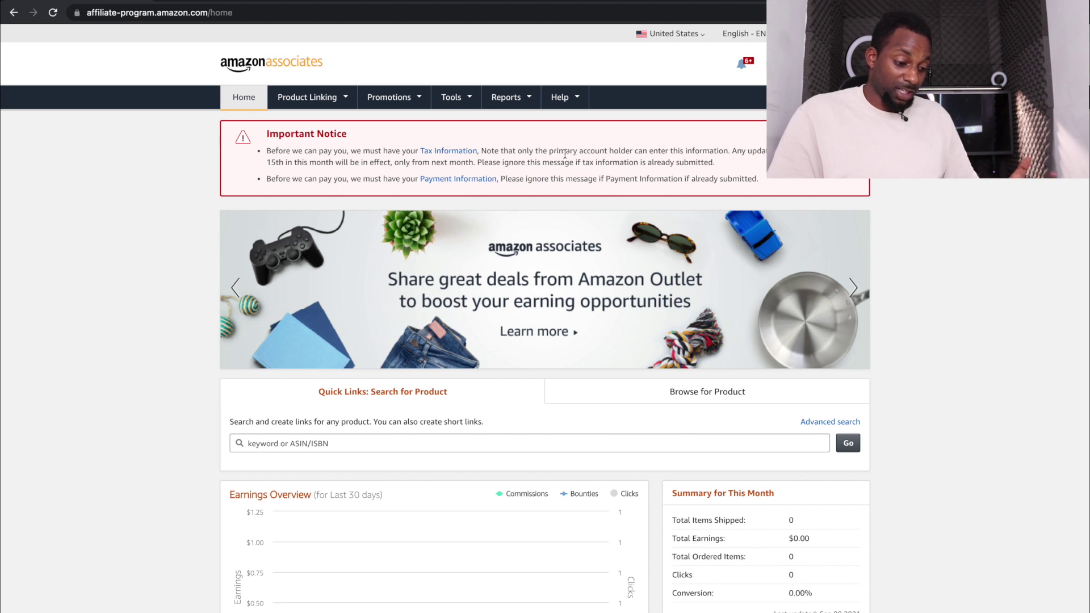
Open the SiteStripe tool and generate a text affiliate link for the Amazon home page as a full link
{"action": "mouse_move", "coordinate": [463, 99]}
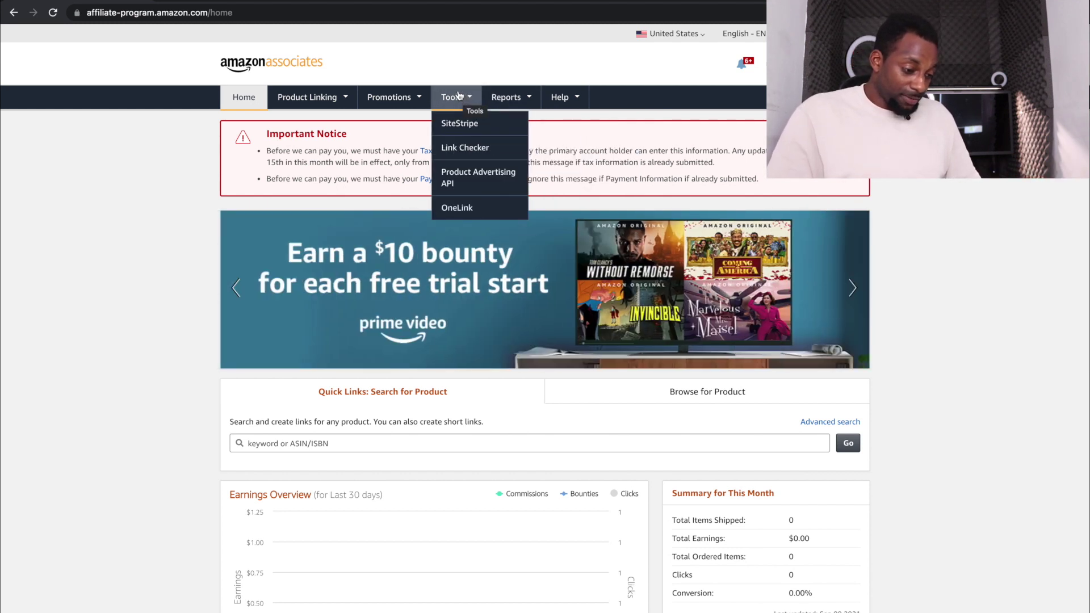
{"action": "left_click", "coordinate": [464, 126]}
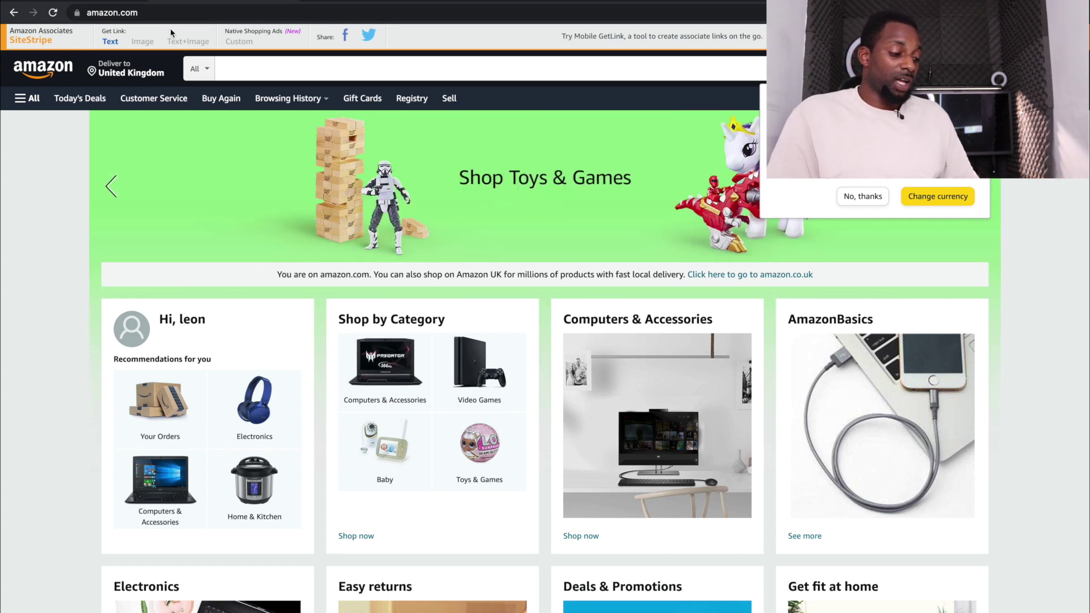
{"action": "left_click", "coordinate": [108, 43]}
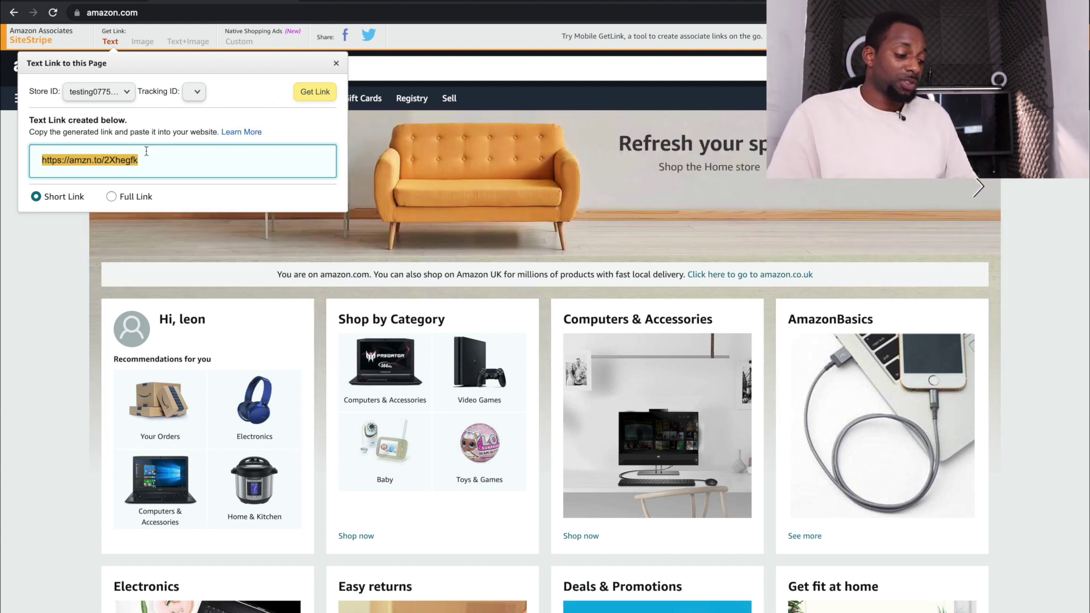
{"action": "left_click", "coordinate": [134, 197]}
{"action": "scroll", "coordinate": [605, 301], "scroll_direction": "down", "scroll_amount": 3}
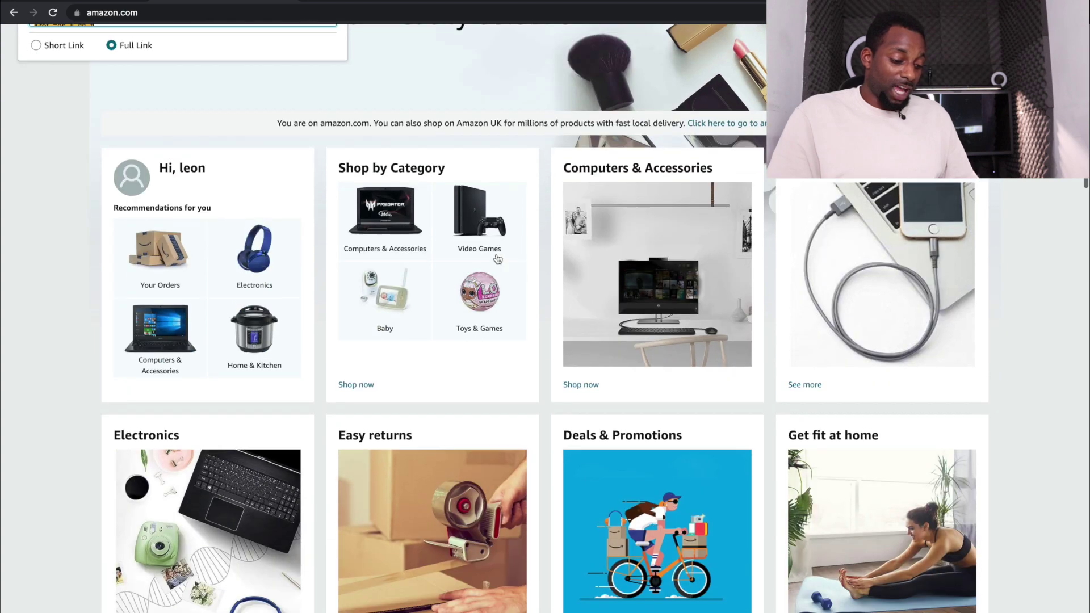